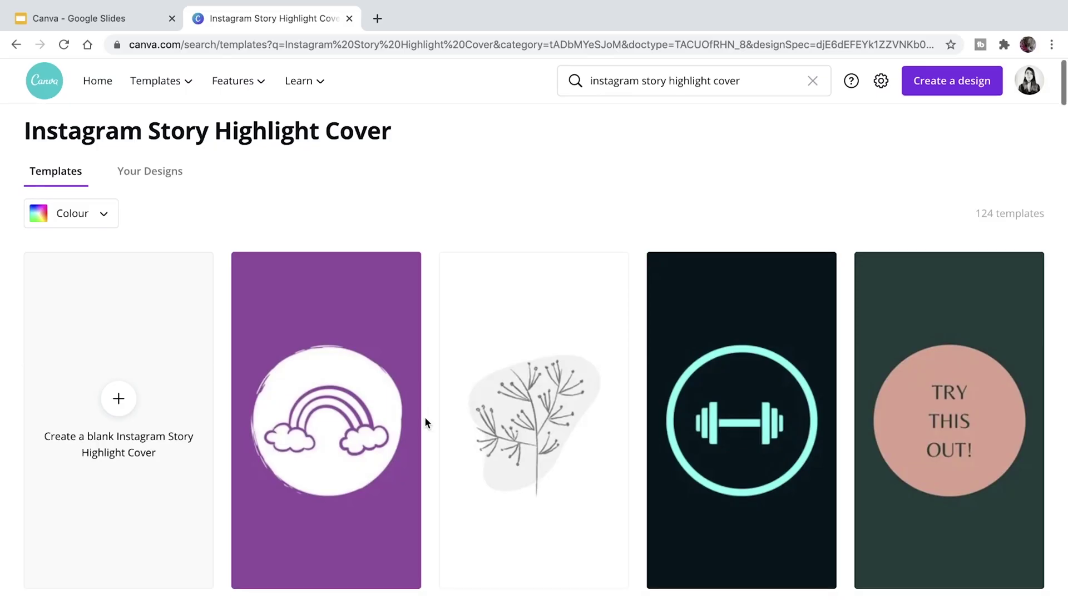
Browse the Instagram Story Highlight Cover templates and start a design from the Pink Mood Collage Instagram Post template.
{"action": "scroll", "coordinate": [425, 422], "scroll_direction": "down", "scroll_amount": 5}
{"action": "scroll", "coordinate": [425, 419], "scroll_direction": "down", "scroll_amount": 6}
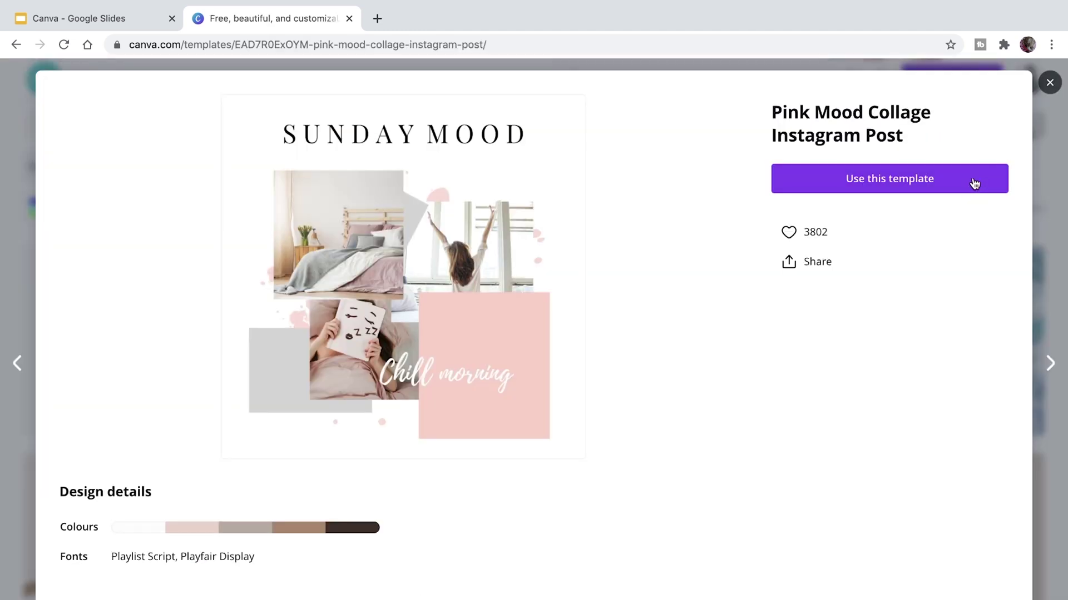
{"action": "left_click", "coordinate": [972, 179]}
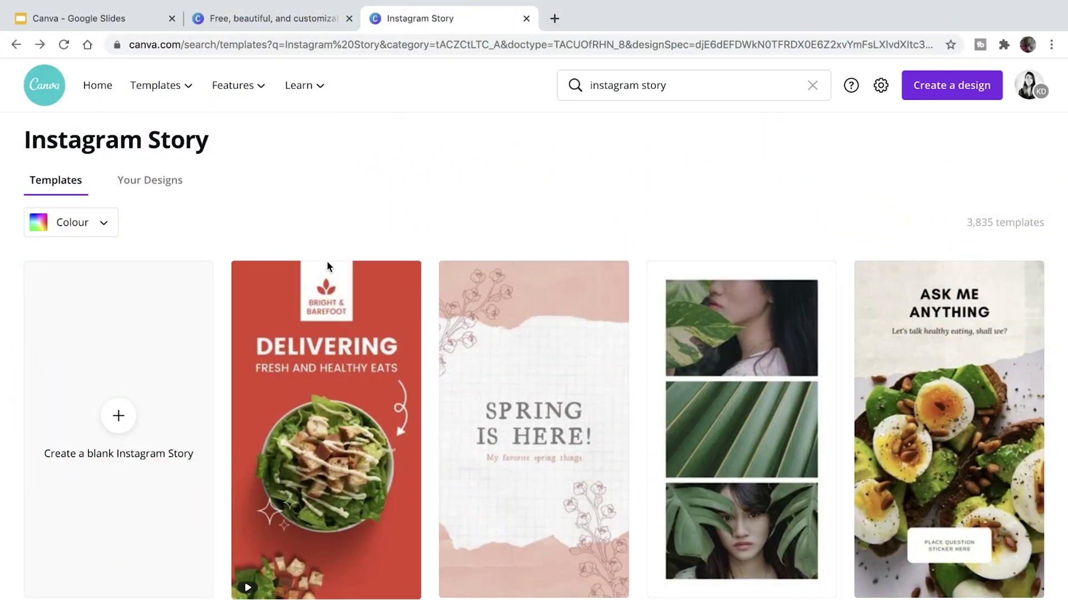
Open the red "Delivering Fresh and Healthy Eats" Instagram Story template and browse the available elements from recently used to frames.
{"action": "left_click", "coordinate": [331, 347]}
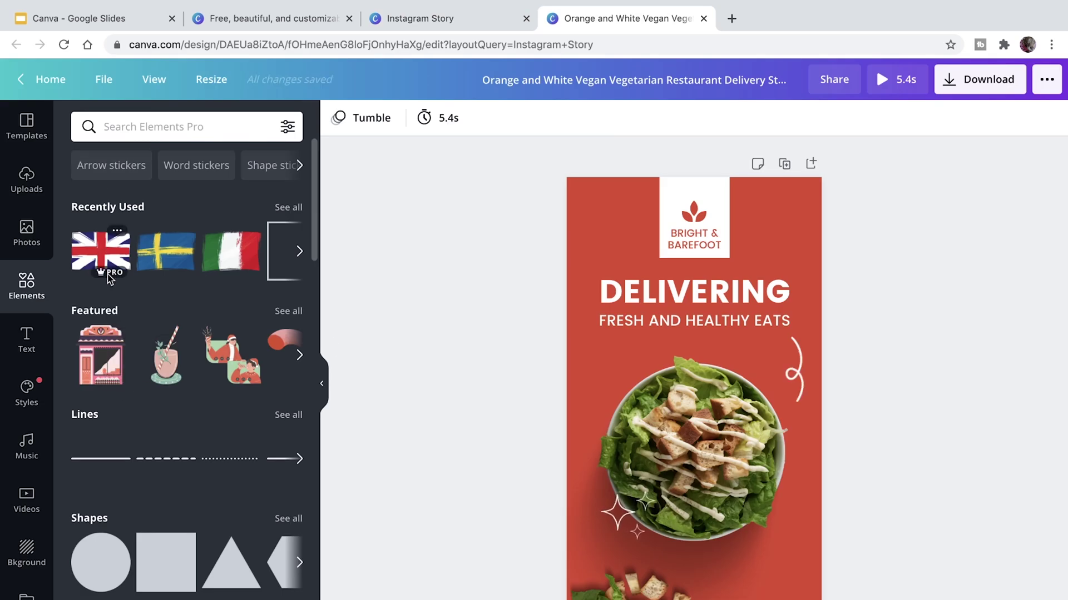
{"action": "mouse_move", "coordinate": [119, 279]}
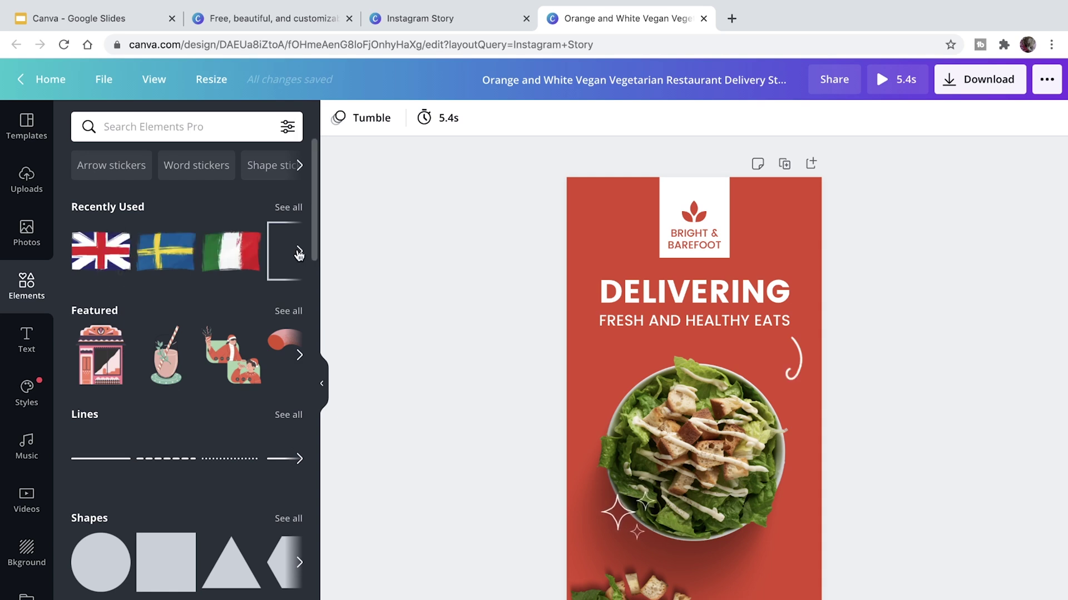
{"action": "scroll", "coordinate": [234, 456], "scroll_direction": "down", "scroll_amount": 5}
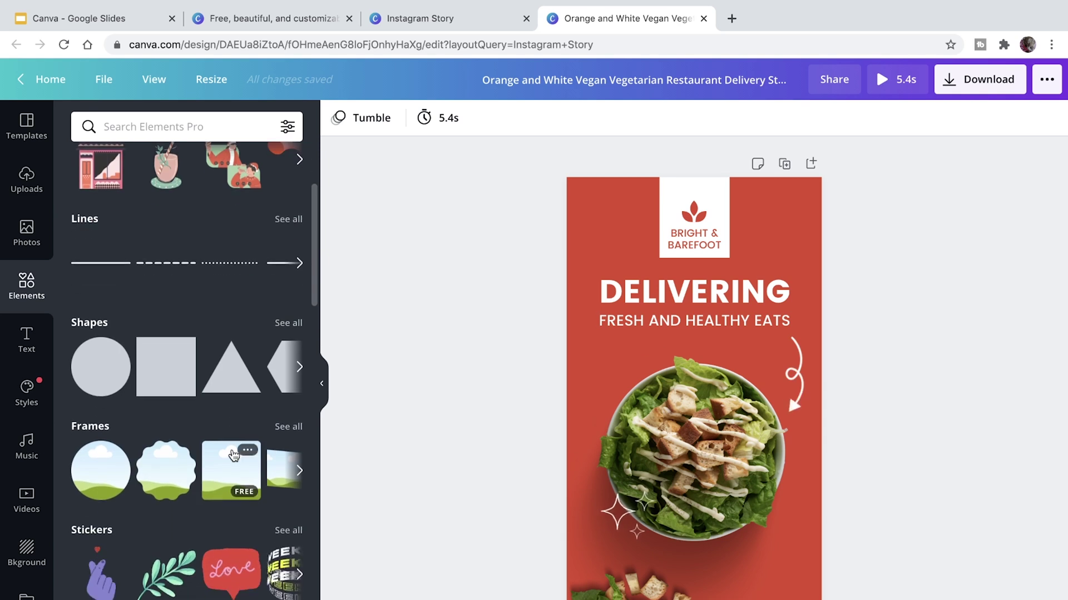
{"action": "scroll", "coordinate": [233, 456], "scroll_direction": "down", "scroll_amount": 1}
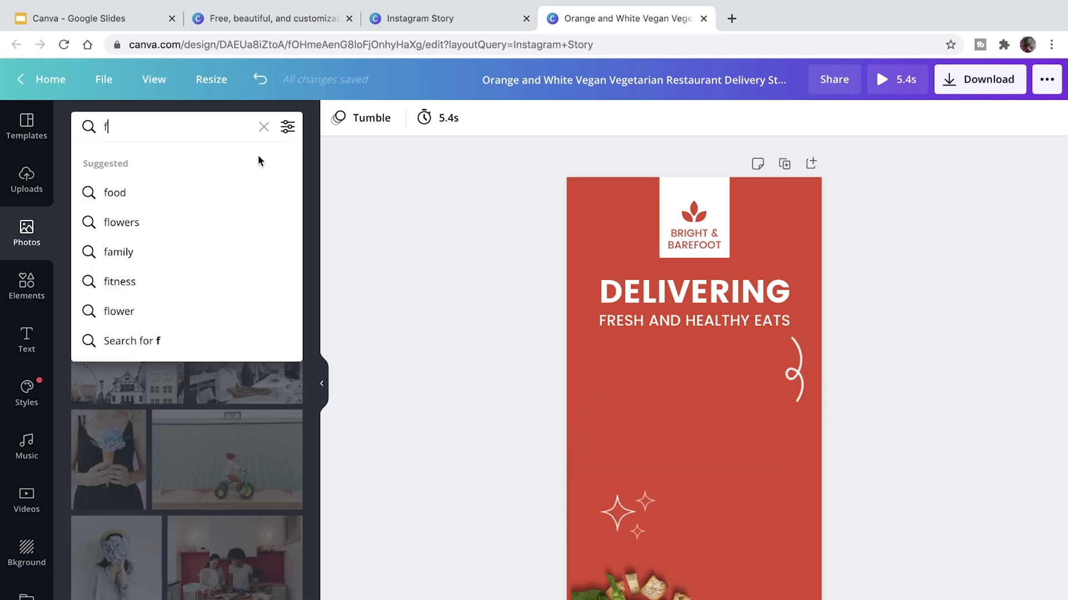
Search the photo library for "food".
{"action": "left_click", "coordinate": [400, 211]}
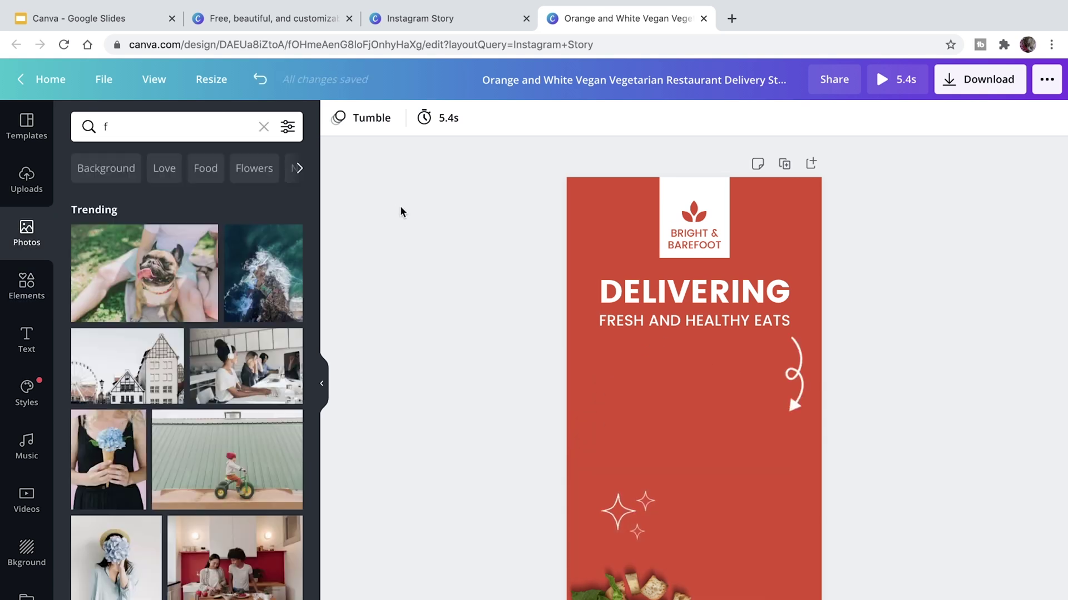
{"action": "left_click", "coordinate": [156, 115]}
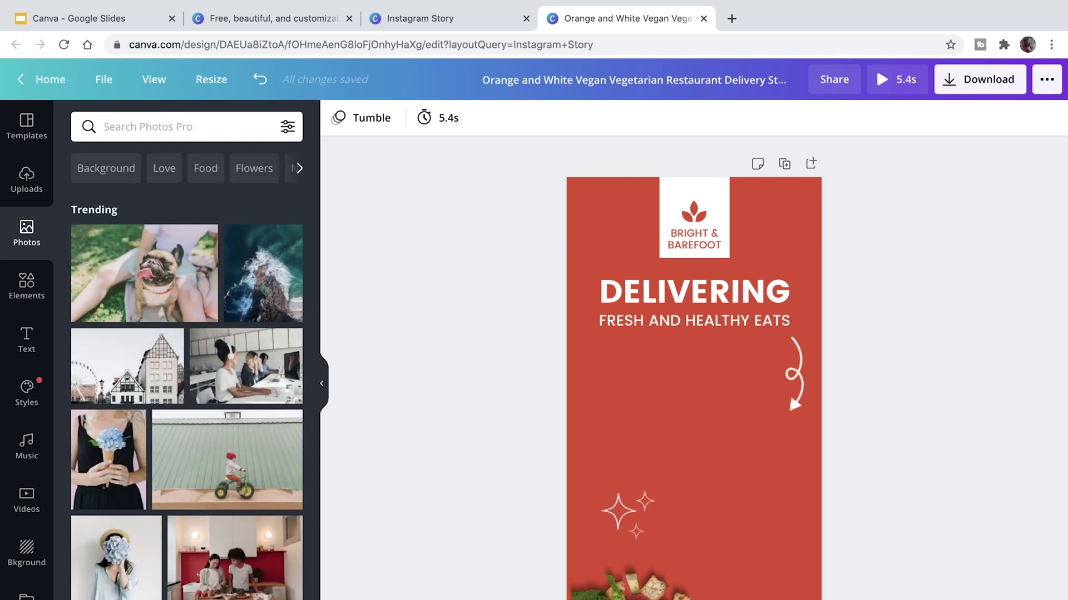
{"action": "type", "text": "foo"}
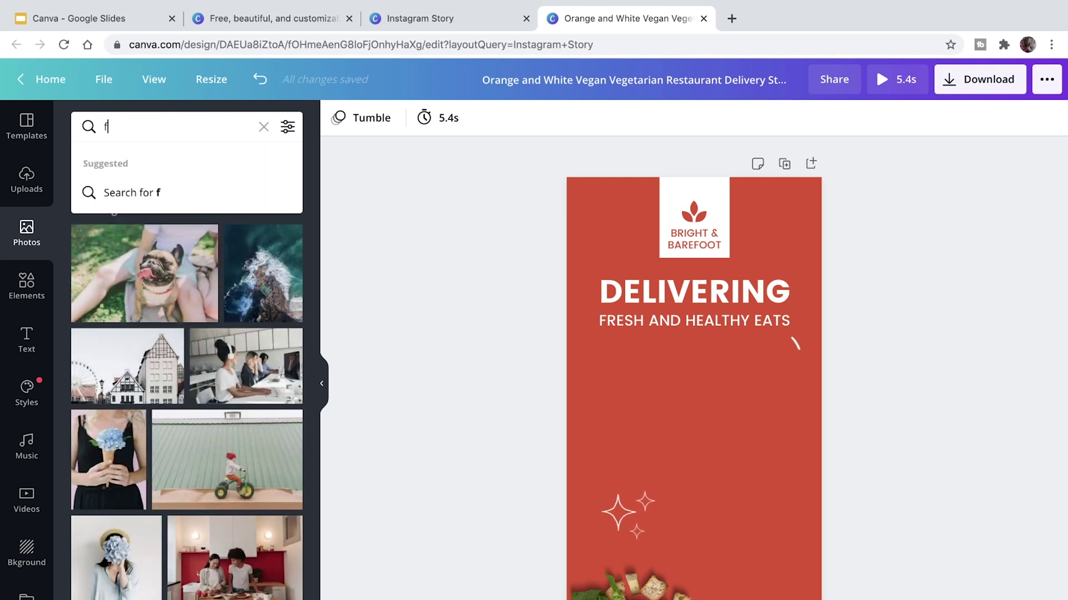
{"action": "type", "text": "d"}
{"action": "key", "text": "Return"}
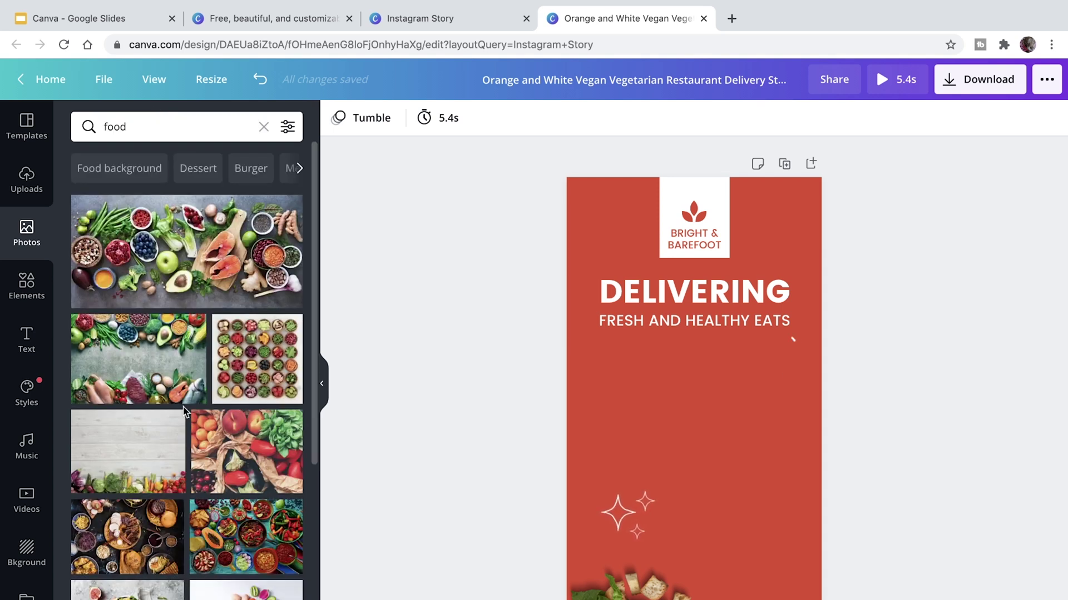
Add the free photo of the sliced meat and salad plate to the story, below the "Fresh and Healthy Eats" line.
{"action": "scroll", "coordinate": [167, 411], "scroll_direction": "down", "scroll_amount": 7}
{"action": "left_click", "coordinate": [132, 508]}
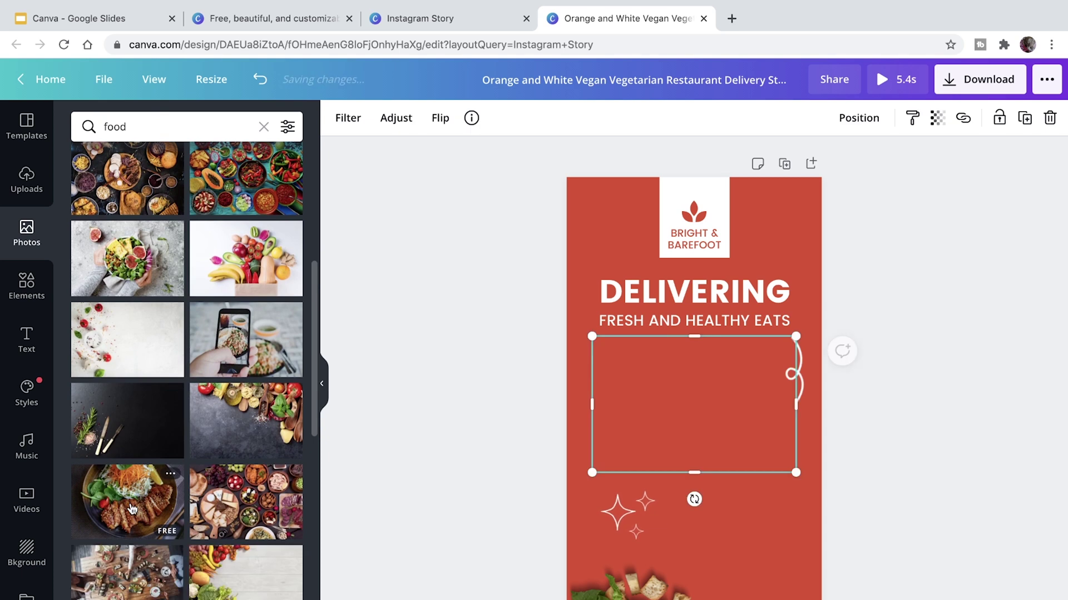
{"action": "left_click_drag", "start_coordinate": [743, 420], "coordinate": [750, 455]}
Remove the background from the food plate photo and adjust its position below the headline.
{"action": "left_click", "coordinate": [350, 118]}
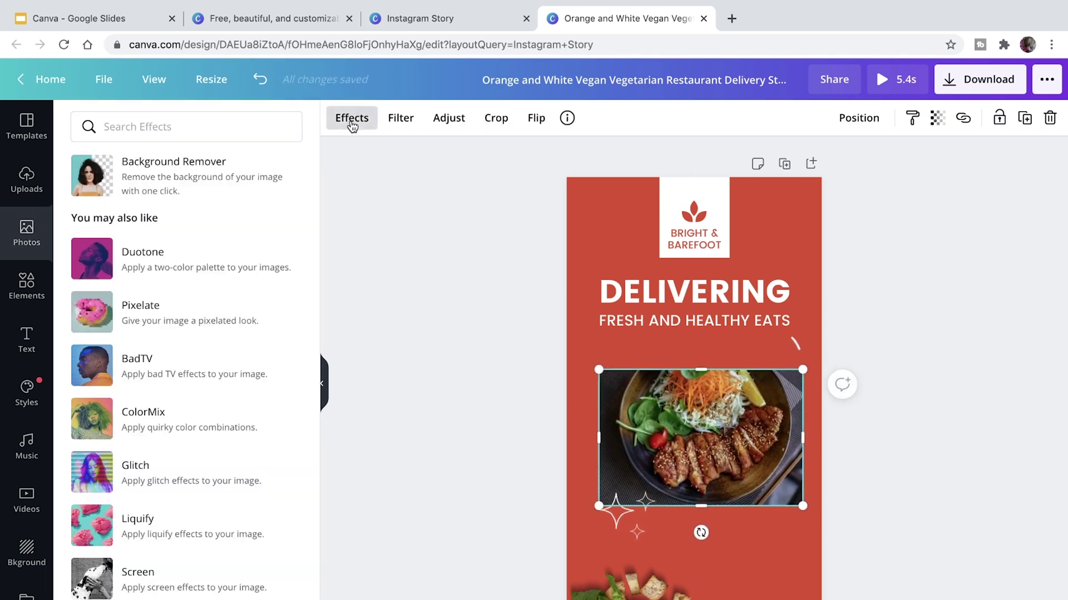
{"action": "left_click", "coordinate": [766, 451]}
{"action": "left_click", "coordinate": [724, 430]}
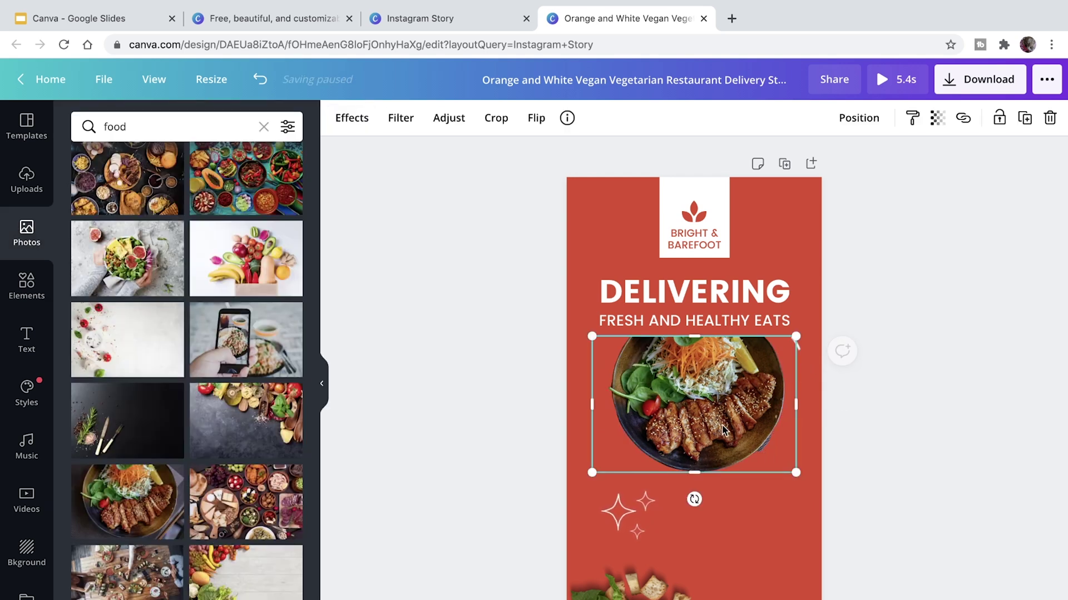
{"action": "left_click_drag", "start_coordinate": [716, 424], "coordinate": [724, 424]}
Add the pink cupcakes photo to the Morning Ritual story and move it up over the text.
{"action": "left_click_drag", "start_coordinate": [276, 349], "coordinate": [699, 332]}
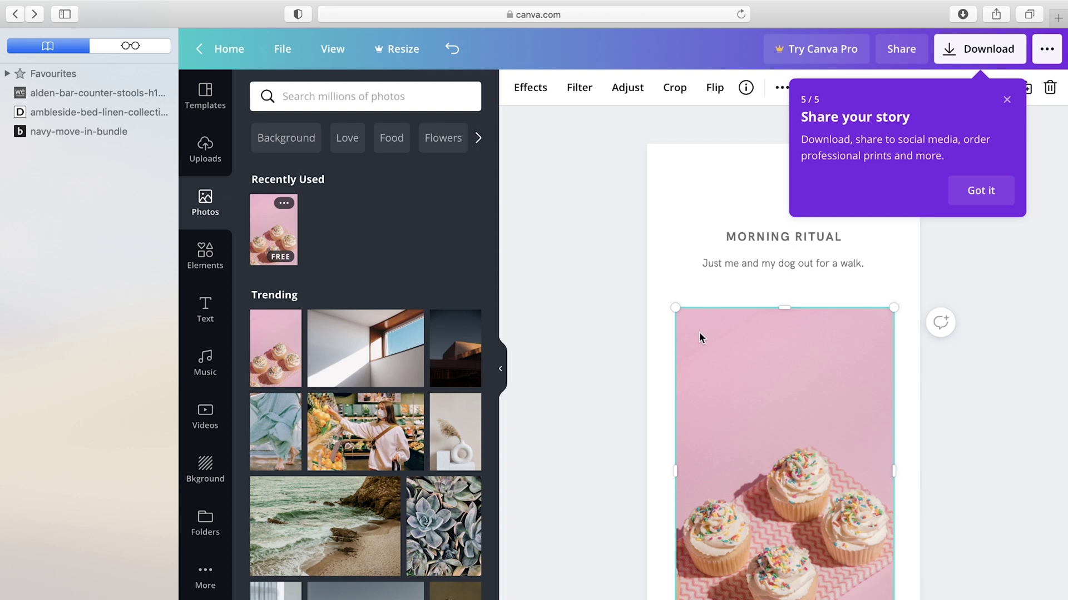
{"action": "left_click_drag", "start_coordinate": [811, 465], "coordinate": [809, 396]}
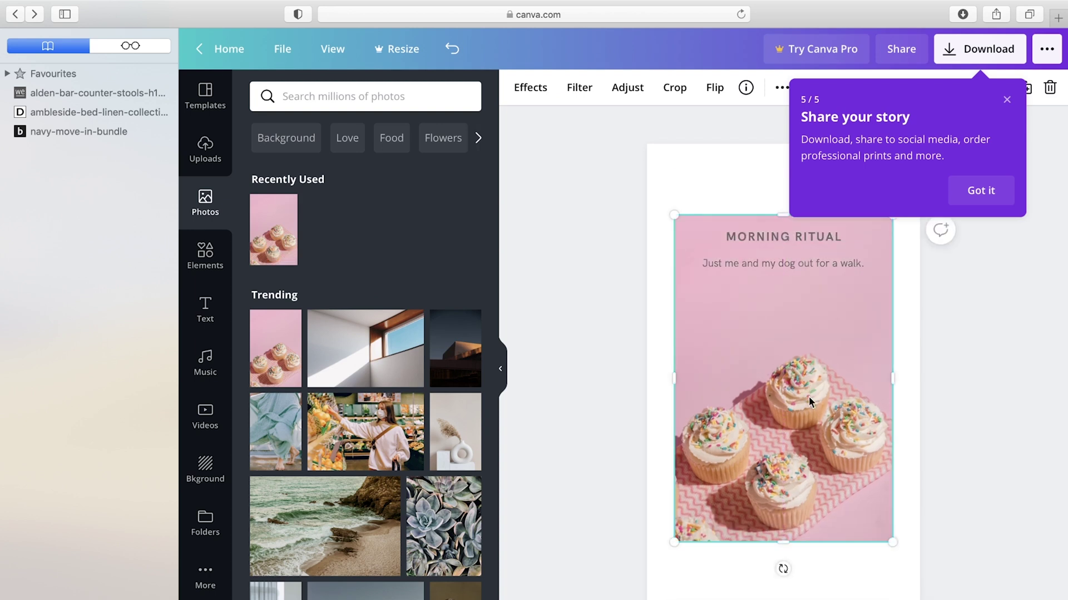
Try to remove the cupcake photo's background with Background Remover and open the design's download options.
{"action": "left_click", "coordinate": [530, 87]}
{"action": "left_click", "coordinate": [363, 157]}
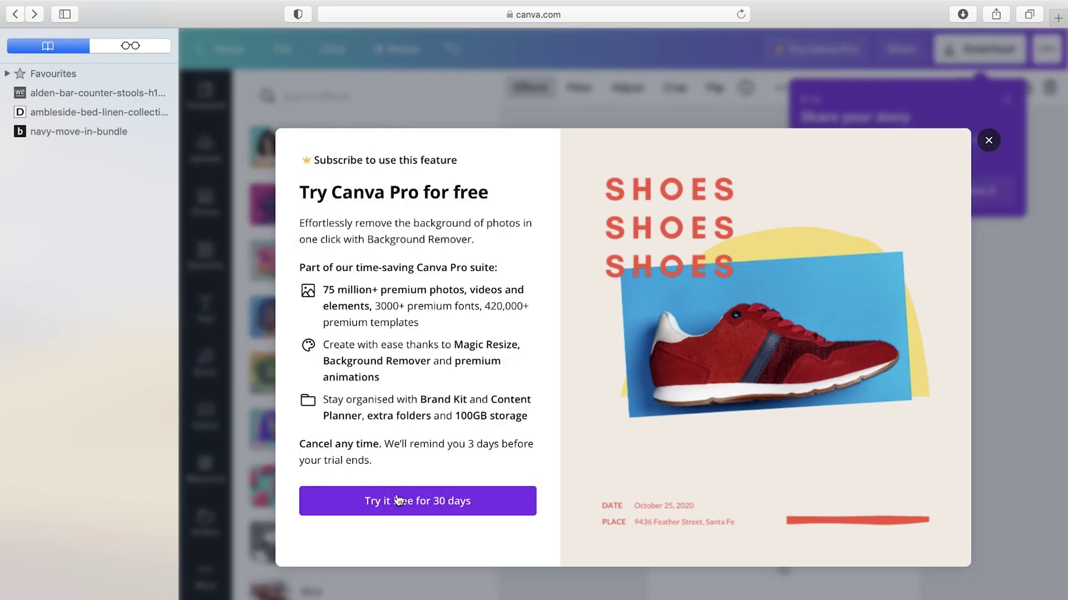
{"action": "left_click", "coordinate": [985, 49]}
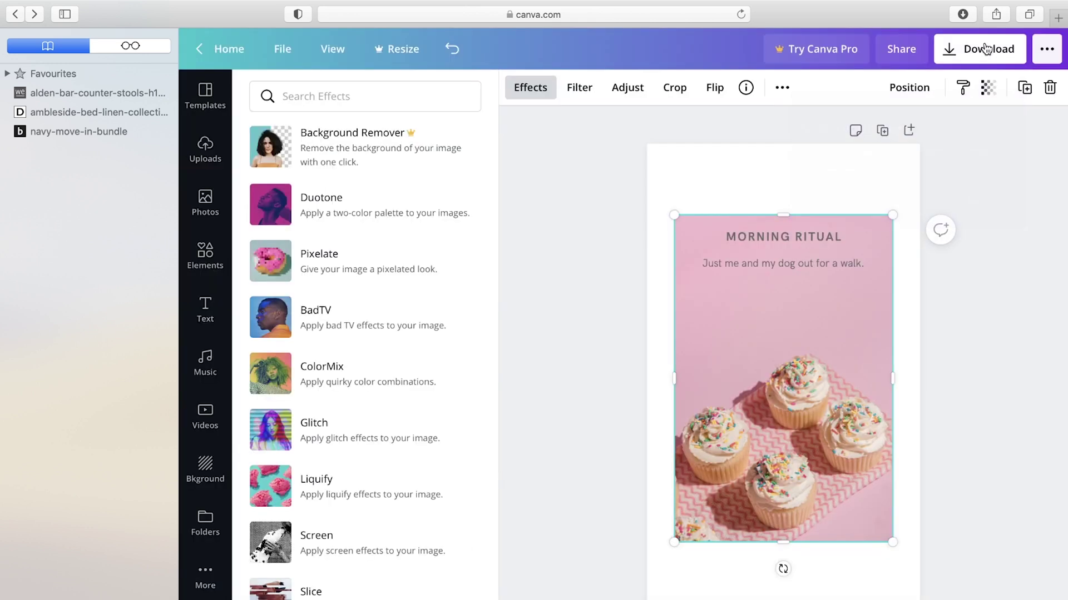
{"action": "left_click", "coordinate": [986, 49]}
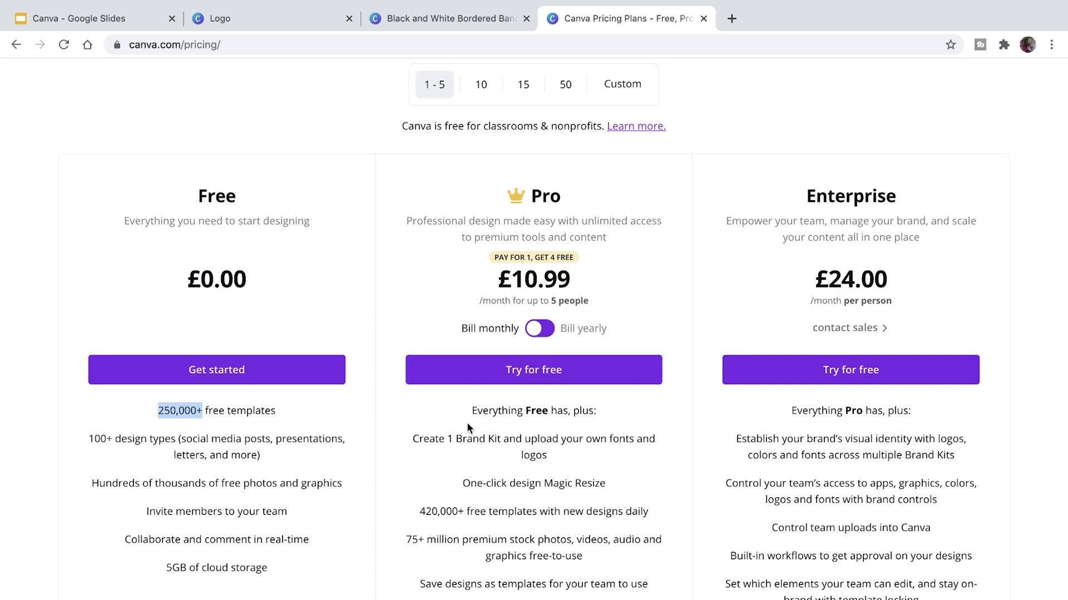
Review the features of the Free and Pro plans on the Canva pricing page.
{"action": "scroll", "coordinate": [610, 411], "scroll_direction": "down", "scroll_amount": 1}
{"action": "left_click_drag", "start_coordinate": [436, 485], "coordinate": [275, 479]}
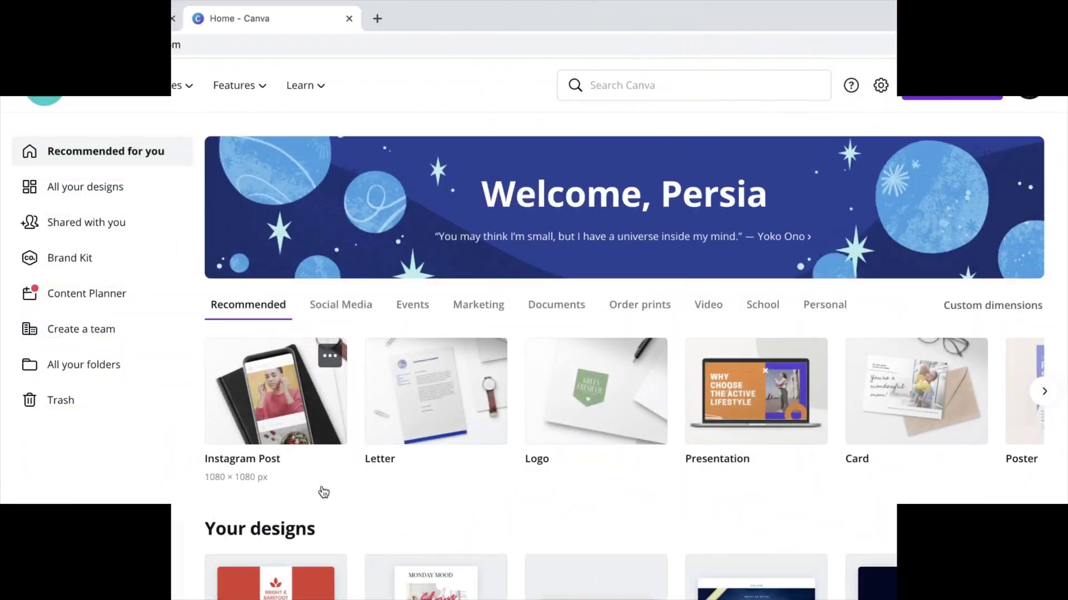
Start a logo design from the recommended design types on the home page.
{"action": "left_click", "coordinate": [624, 417]}
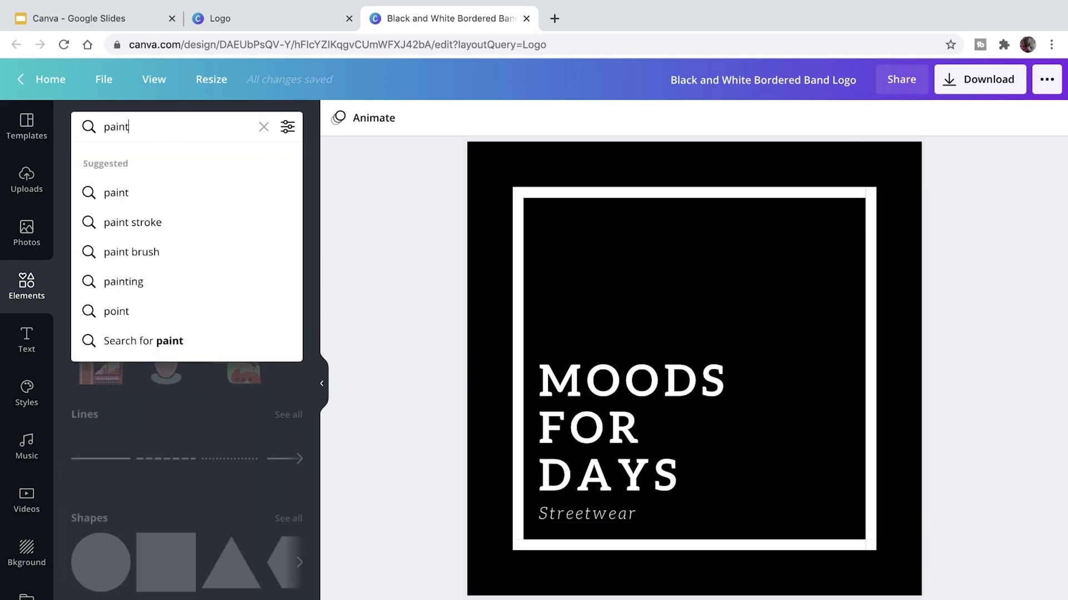
Place a red paint stroke behind the Streetwear text of the Moods for Days logo and try an outlined butterfly element.
{"action": "key", "text": "Return"}
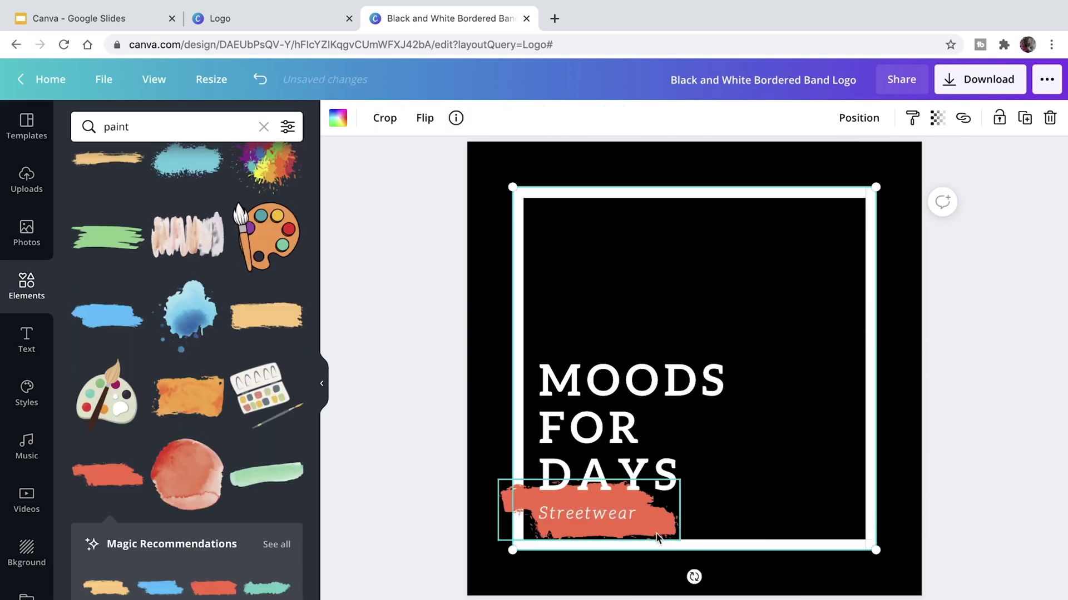
{"action": "scroll", "coordinate": [65, 263], "scroll_direction": "up", "scroll_amount": 3}
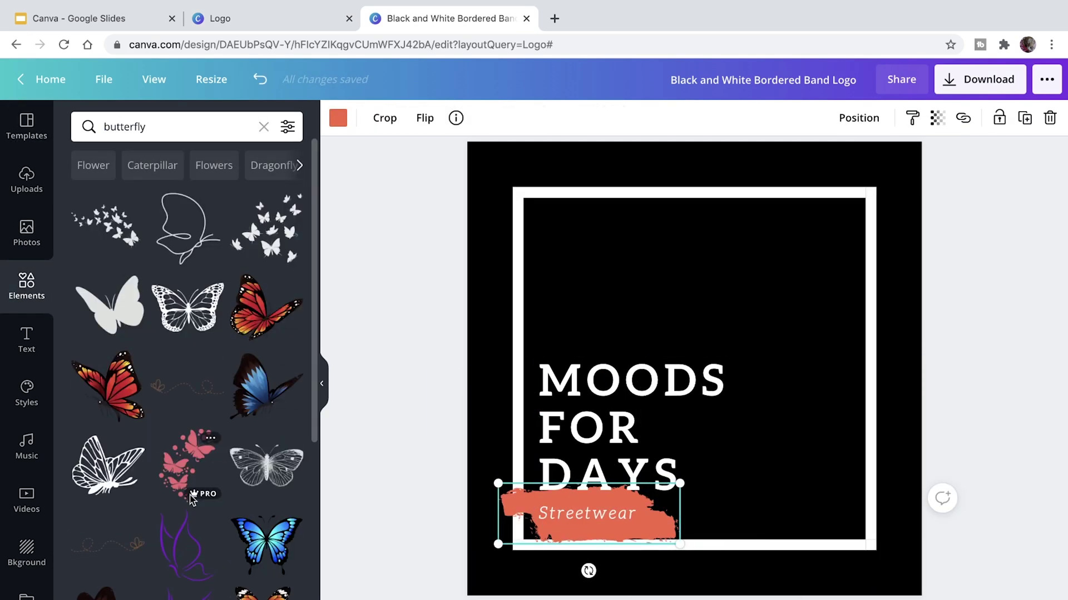
{"action": "left_click", "coordinate": [184, 228]}
{"action": "left_click", "coordinate": [338, 118]}
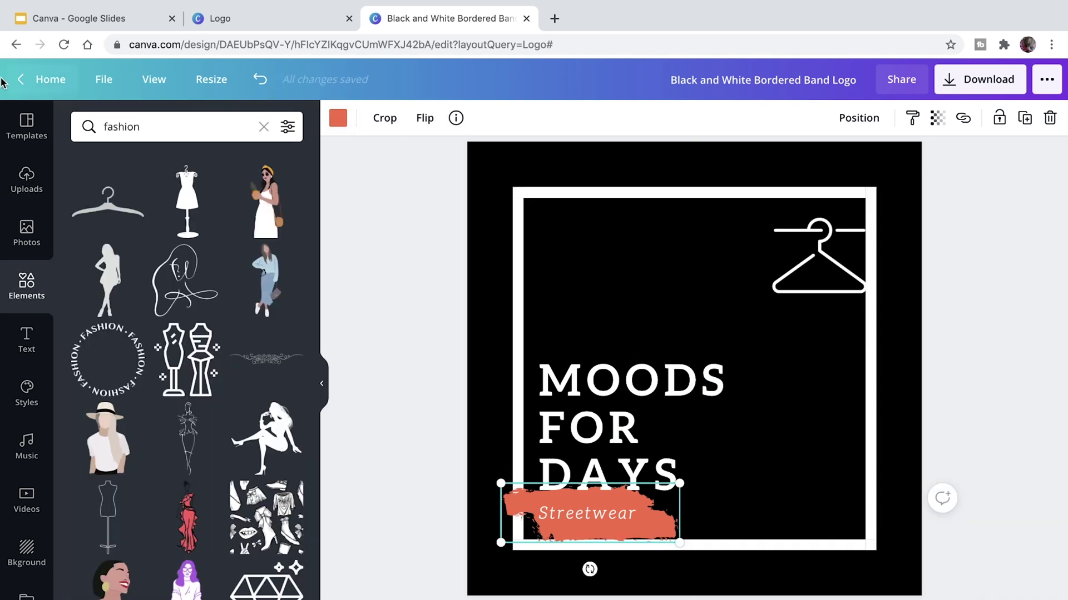
Replace the Moods for Days logo with the floral "Local Beauty Local Fashion" logo template.
{"action": "left_click", "coordinate": [26, 127]}
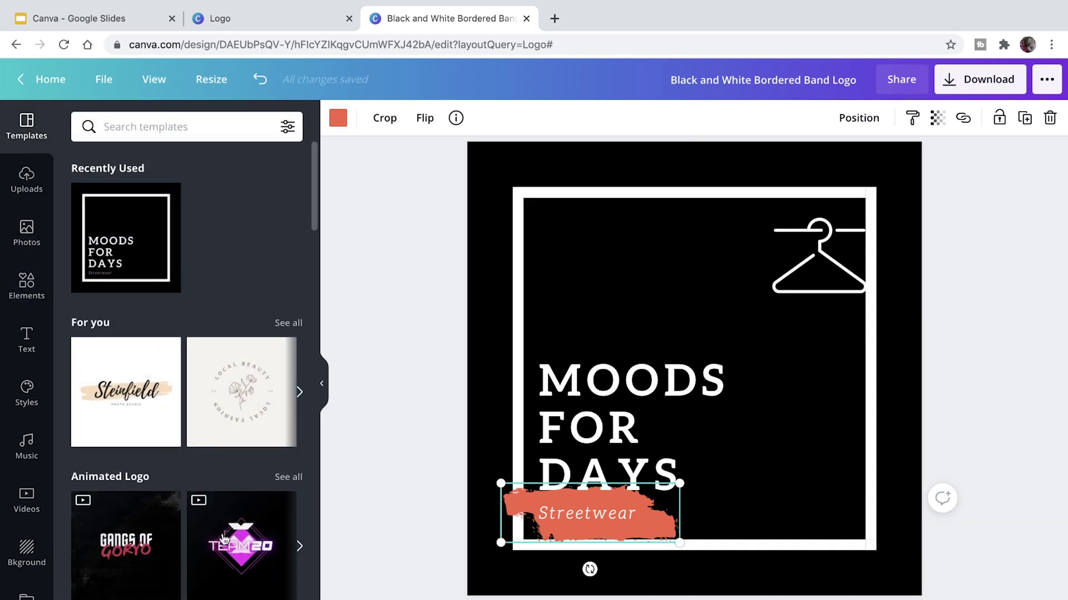
{"action": "left_click", "coordinate": [259, 395]}
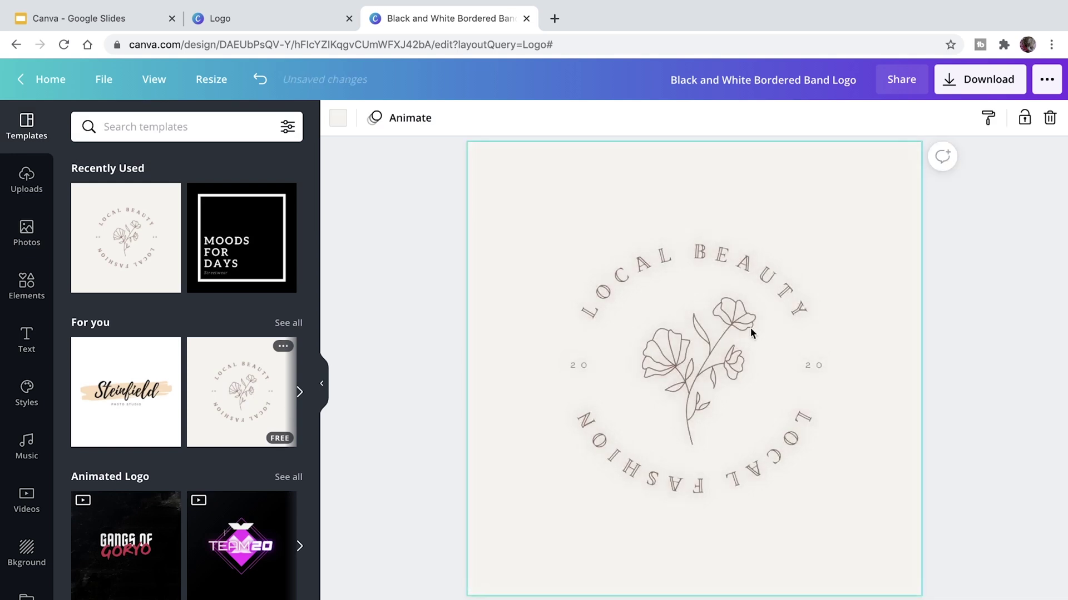
Remove the Curve effect from the Local Beauty text by setting its effect to None.
{"action": "left_click", "coordinate": [765, 272]}
{"action": "left_click", "coordinate": [765, 272]}
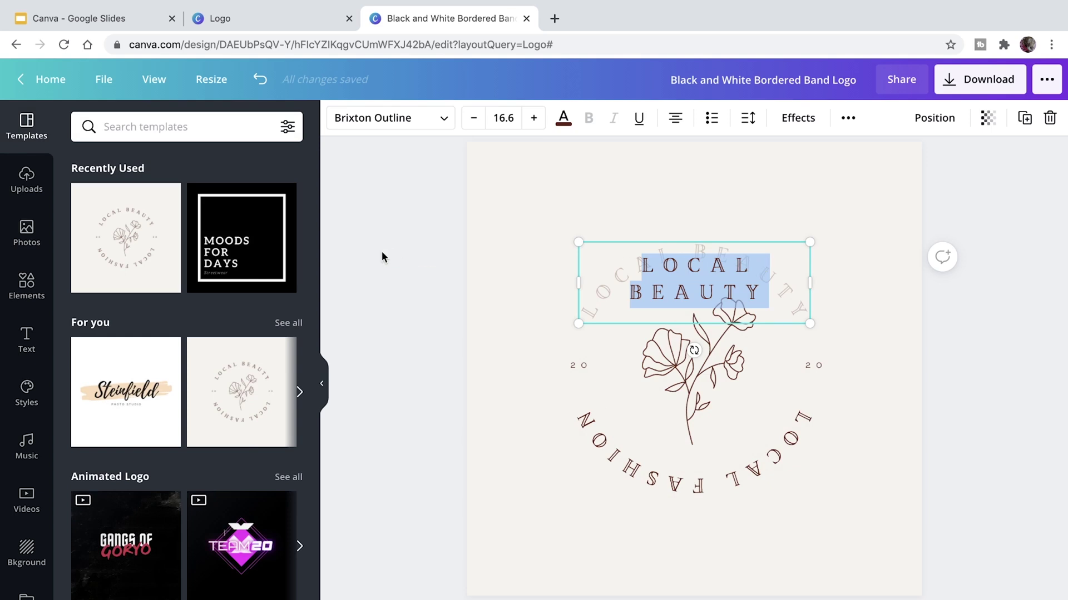
{"action": "left_click", "coordinate": [384, 256]}
{"action": "left_click", "coordinate": [741, 266]}
{"action": "left_click", "coordinate": [798, 118]}
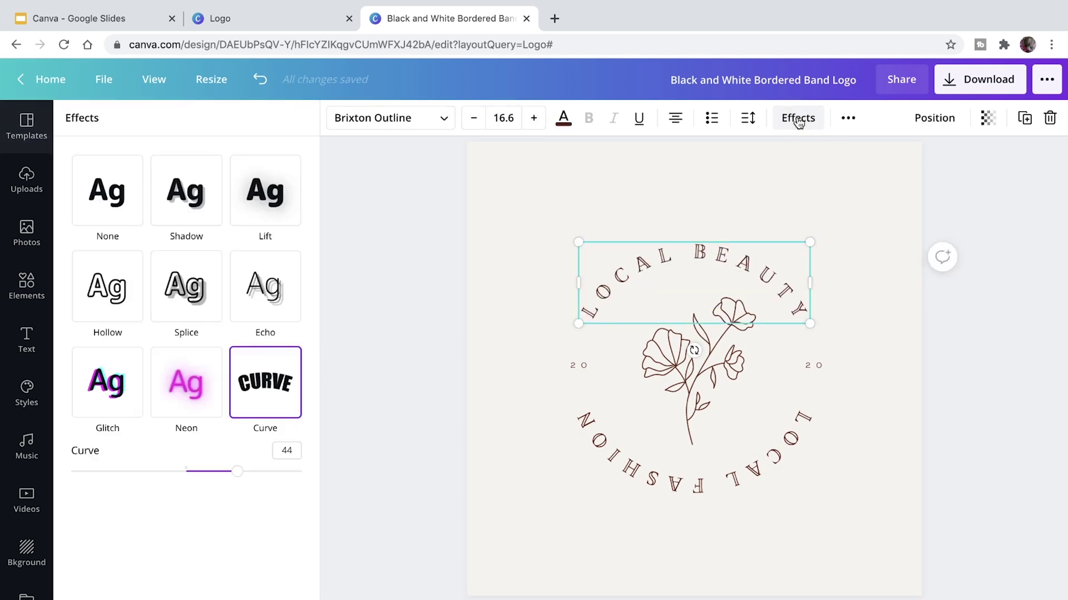
{"action": "key", "text": "ctrl+z"}
Replace the Local Beauty text above the flower with "SALESOURCE".
{"action": "left_click", "coordinate": [770, 265]}
{"action": "double_click", "coordinate": [769, 259]}
{"action": "triple_click", "coordinate": [768, 259]}
{"action": "type", "text": "SALESOURCE"}
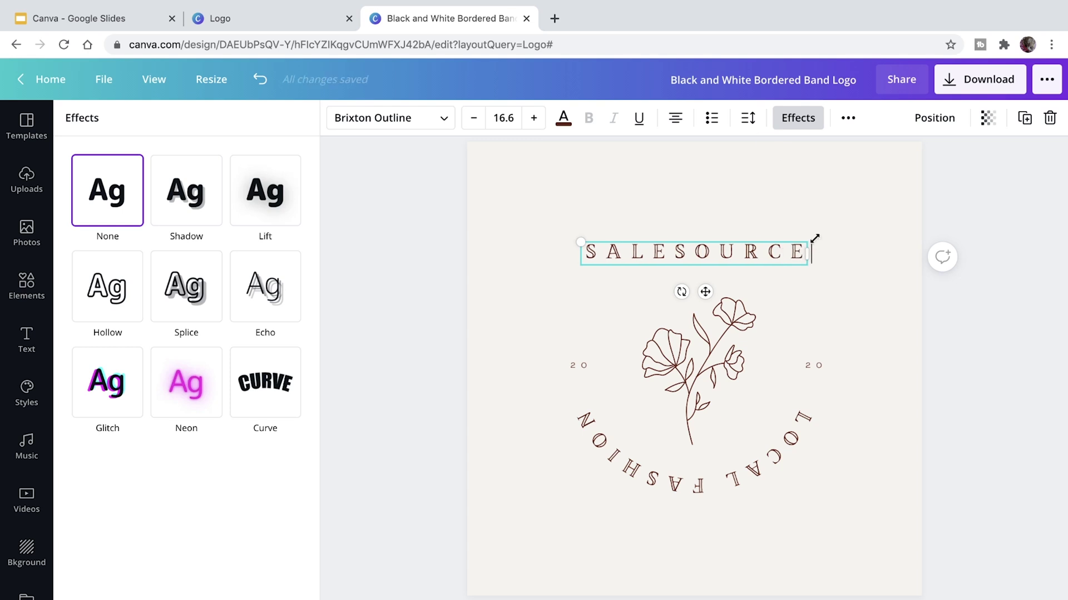
{"action": "left_click", "coordinate": [838, 234]}
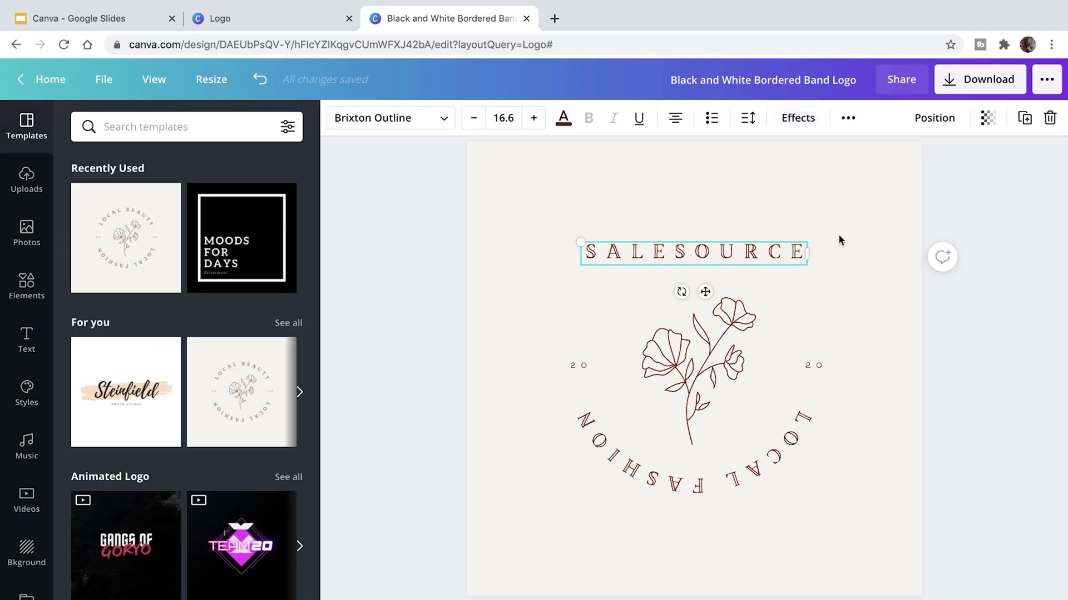
Apply the Curve effect to the SALESOURCE text.
{"action": "left_click", "coordinate": [751, 253]}
{"action": "left_click", "coordinate": [797, 118]}
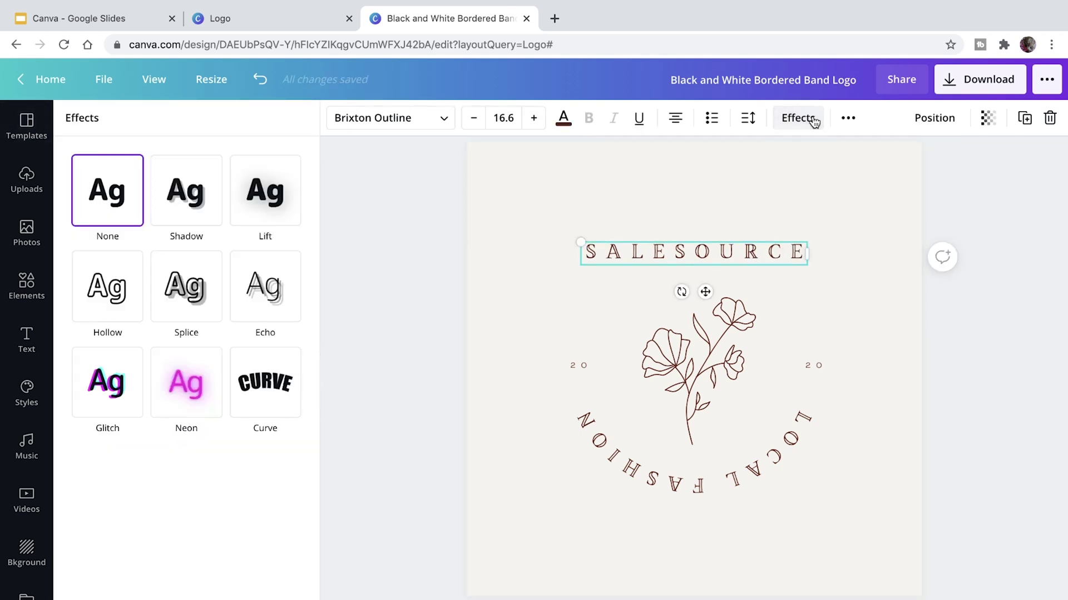
{"action": "left_click", "coordinate": [256, 374]}
Enlarge the curved SALESOURCE text to font size 25.5 above the flower and delete the Local Fashion text.
{"action": "left_click_drag", "start_coordinate": [699, 294], "coordinate": [698, 263]}
{"action": "left_click_drag", "start_coordinate": [610, 293], "coordinate": [566, 332]}
{"action": "left_click_drag", "start_coordinate": [778, 314], "coordinate": [829, 338]}
{"action": "left_click", "coordinate": [859, 300]}
{"action": "left_click_drag", "start_coordinate": [799, 291], "coordinate": [791, 292]}
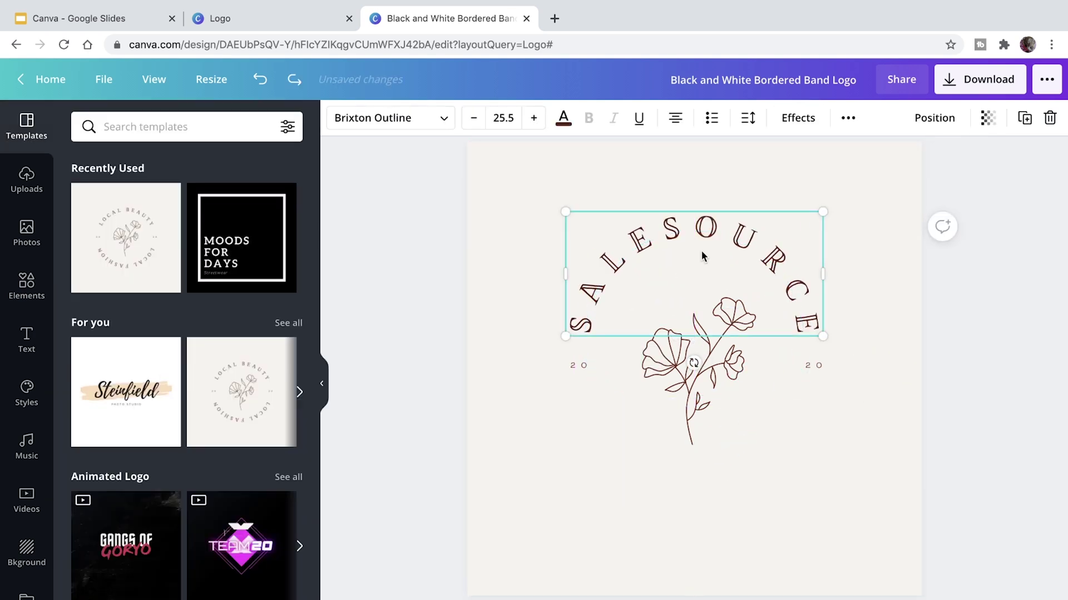
Copy and paste the curved SALESOURCE text, allowing clipboard access, and place the copy upside down below the flower to complete the circle.
{"action": "right_click", "coordinate": [702, 256]}
{"action": "left_click", "coordinate": [785, 273]}
{"action": "left_click", "coordinate": [675, 489]}
{"action": "right_click", "coordinate": [675, 488]}
{"action": "left_click", "coordinate": [714, 551]}
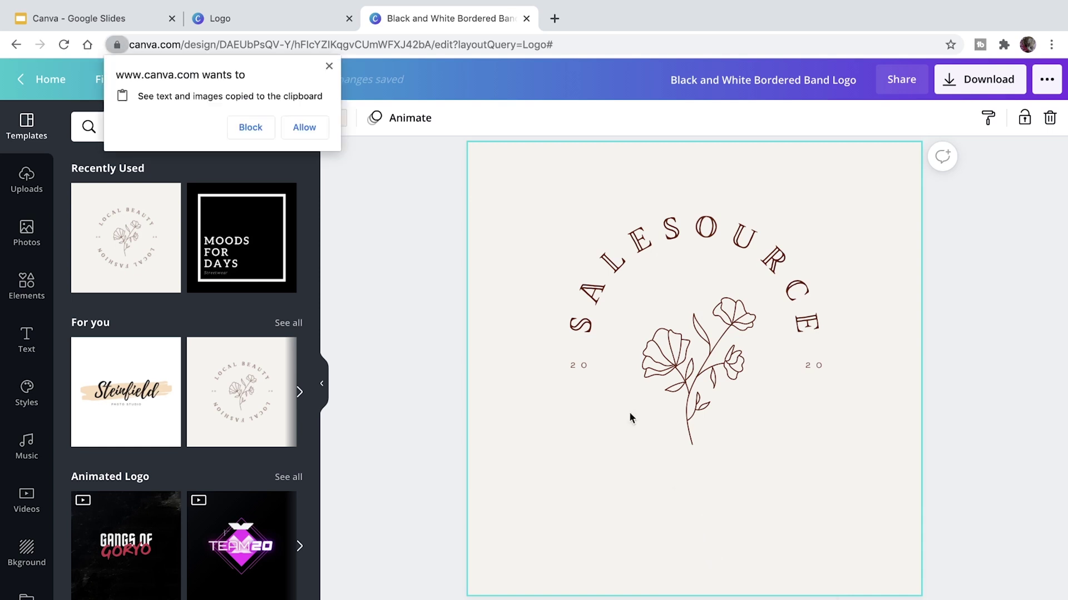
{"action": "left_click", "coordinate": [304, 128]}
{"action": "mouse_move", "coordinate": [698, 485]}
{"action": "left_mouse_down"}
{"action": "mouse_move", "coordinate": [702, 445]}
{"action": "mouse_move", "coordinate": [690, 485]}
{"action": "left_mouse_up"}
{"action": "left_click", "coordinate": [858, 512]}
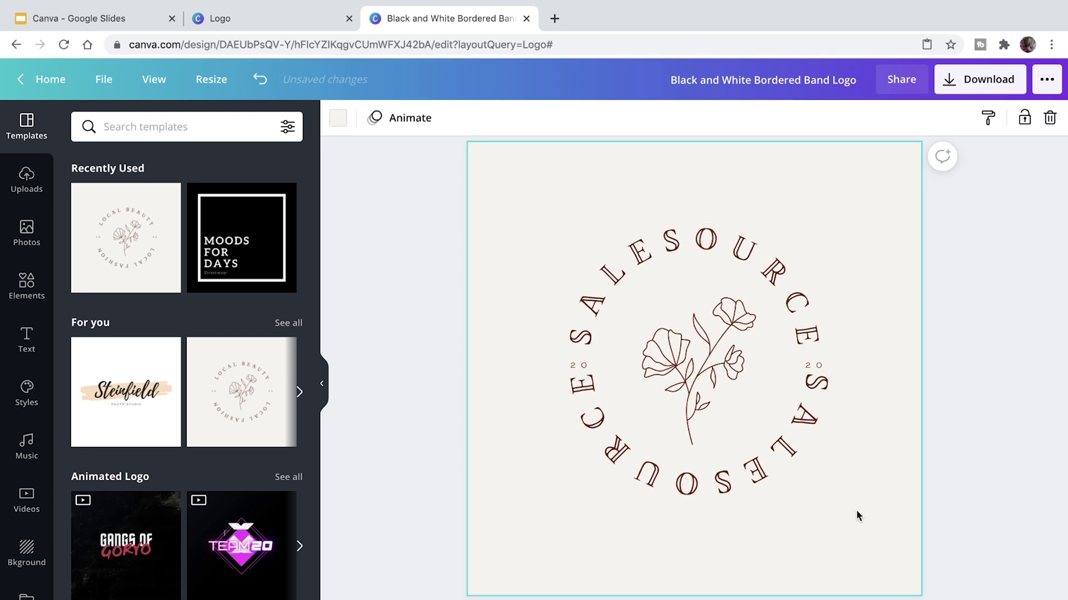
Search the elements for "dropshipping" and delete the flower drawing from the logo's centre.
{"action": "left_click", "coordinate": [25, 297]}
{"action": "left_click", "coordinate": [263, 126]}
{"action": "type", "text": "dropshipping"}
{"action": "key", "text": "Return"}
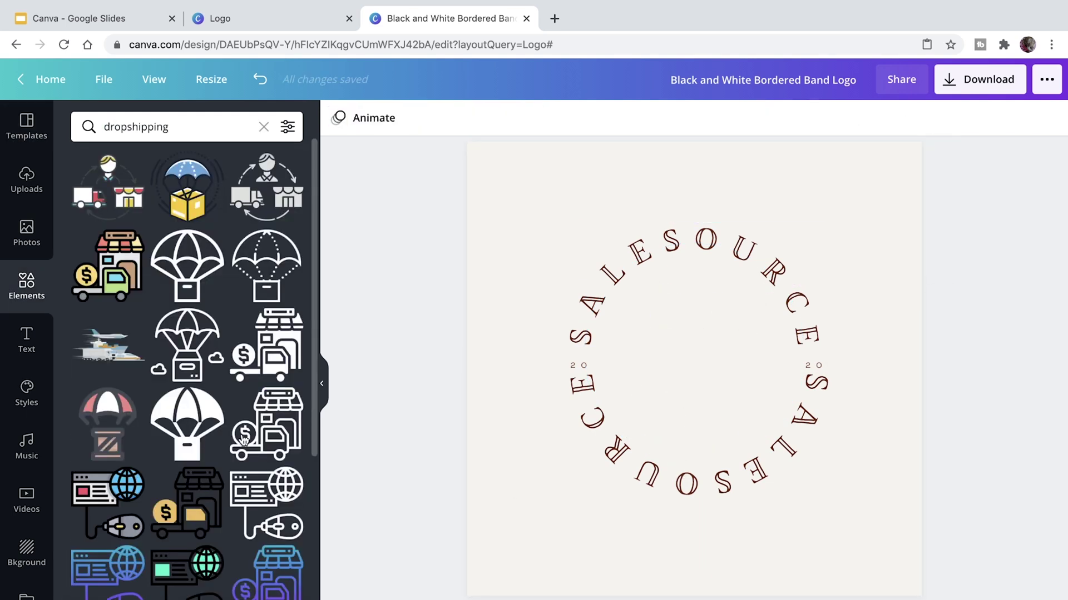
Add the outlined parachute parcel icon, colour it dark brown and place it in the centre of the text circle.
{"action": "left_click", "coordinate": [190, 288]}
{"action": "left_click", "coordinate": [338, 117]}
{"action": "left_click", "coordinate": [126, 264]}
{"action": "left_click_drag", "start_coordinate": [705, 354], "coordinate": [710, 351]}
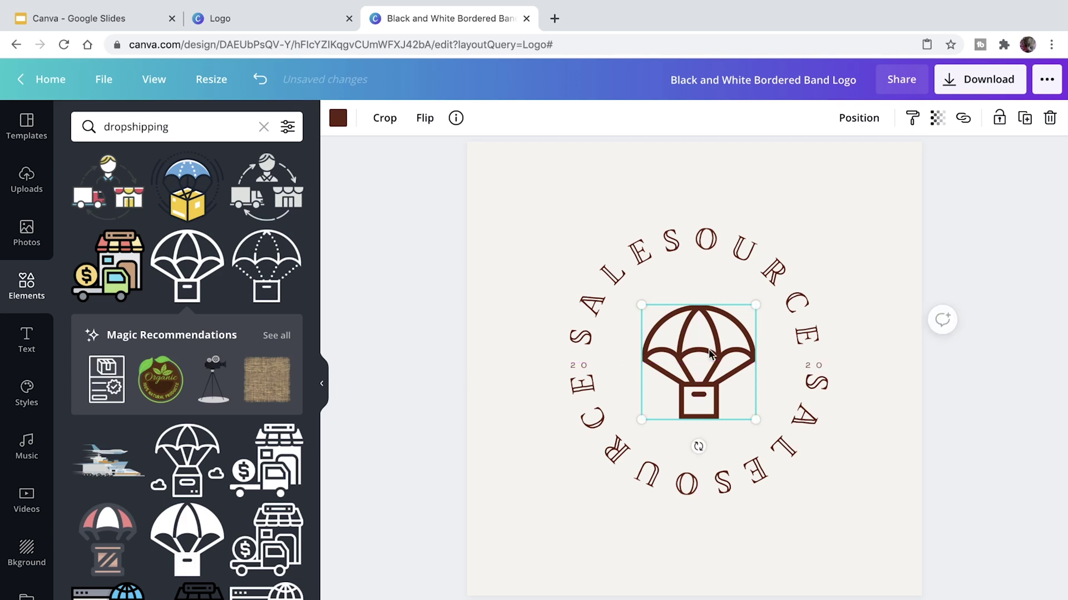
Download the finished logo as a PNG with a transparent background.
{"action": "left_click", "coordinate": [990, 318]}
{"action": "left_click", "coordinate": [984, 83]}
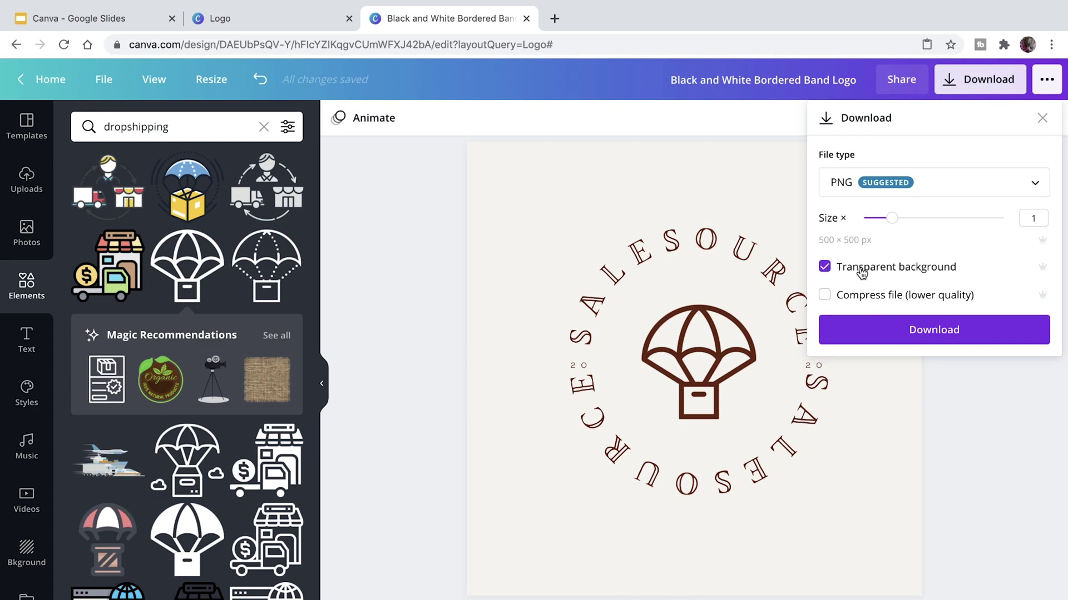
{"action": "left_click", "coordinate": [966, 332]}
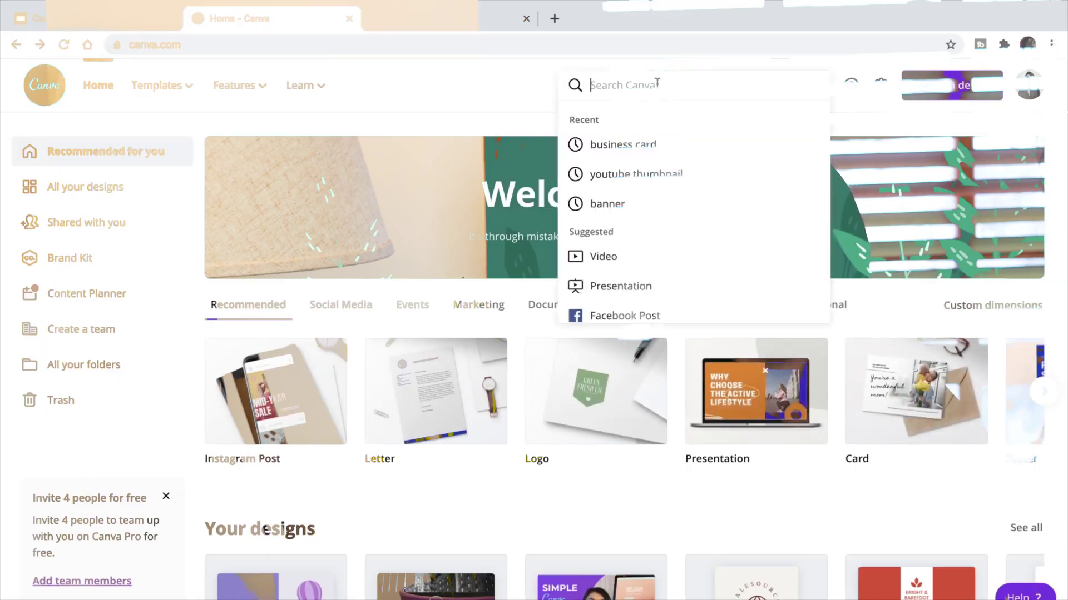
Search the templates for "business card" and open the Minimal Modern Urban Style Business Cards design.
{"action": "type", "text": "business"}
{"action": "left_click", "coordinate": [633, 202]}
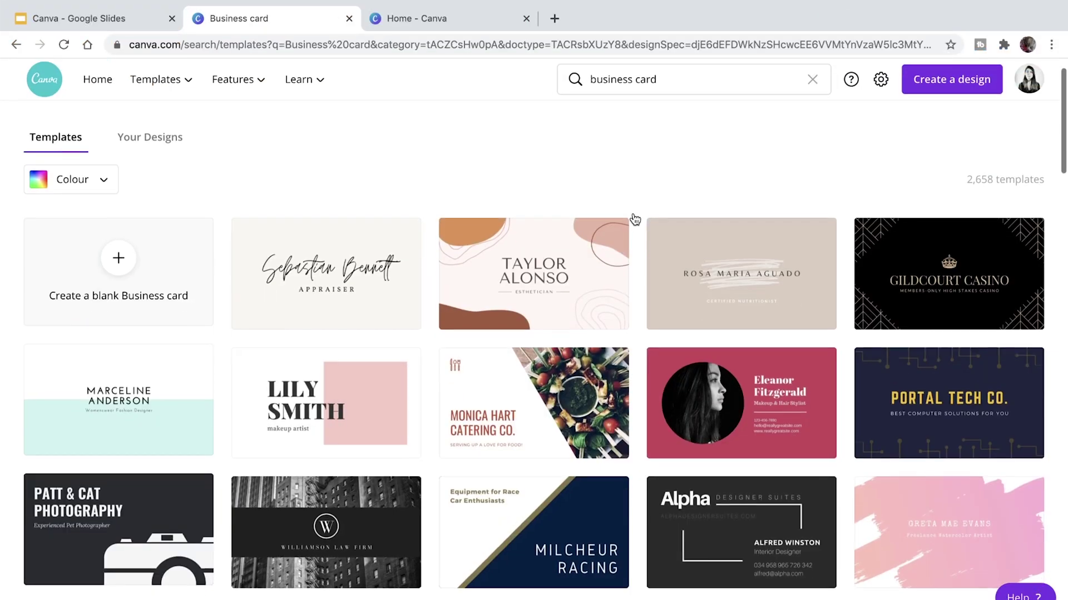
{"action": "scroll", "coordinate": [533, 328], "scroll_direction": "down", "scroll_amount": 5}
{"action": "left_click", "coordinate": [328, 500]}
Place the white salesource logo on the card's pink band and change the tagline below it to "DROPSHIPPING MADE SIMPLE".
{"action": "left_click_drag", "start_coordinate": [186, 322], "coordinate": [760, 350]}
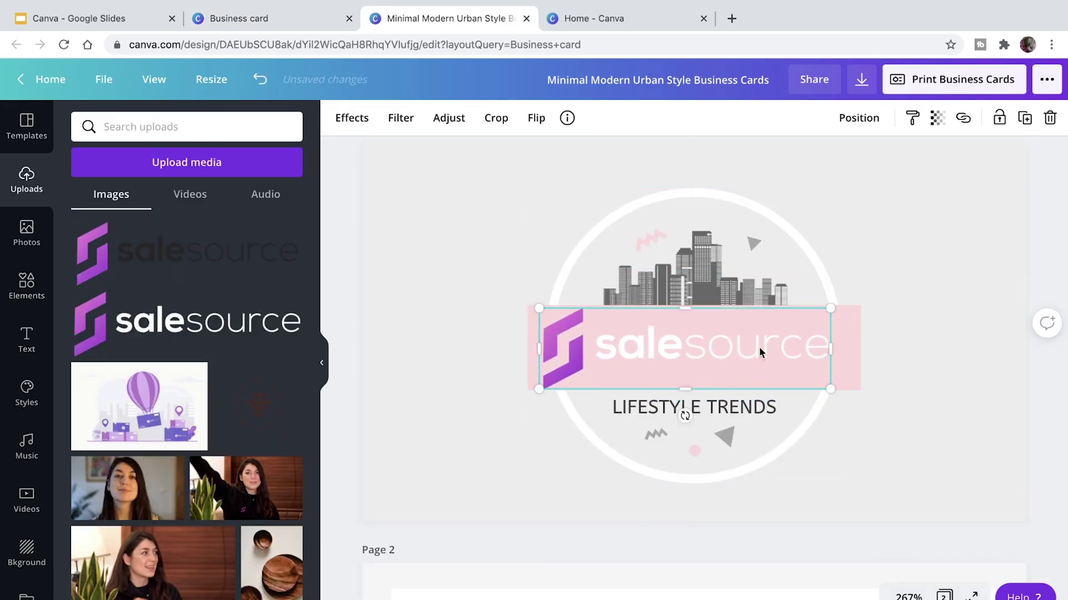
{"action": "double_click", "coordinate": [694, 407]}
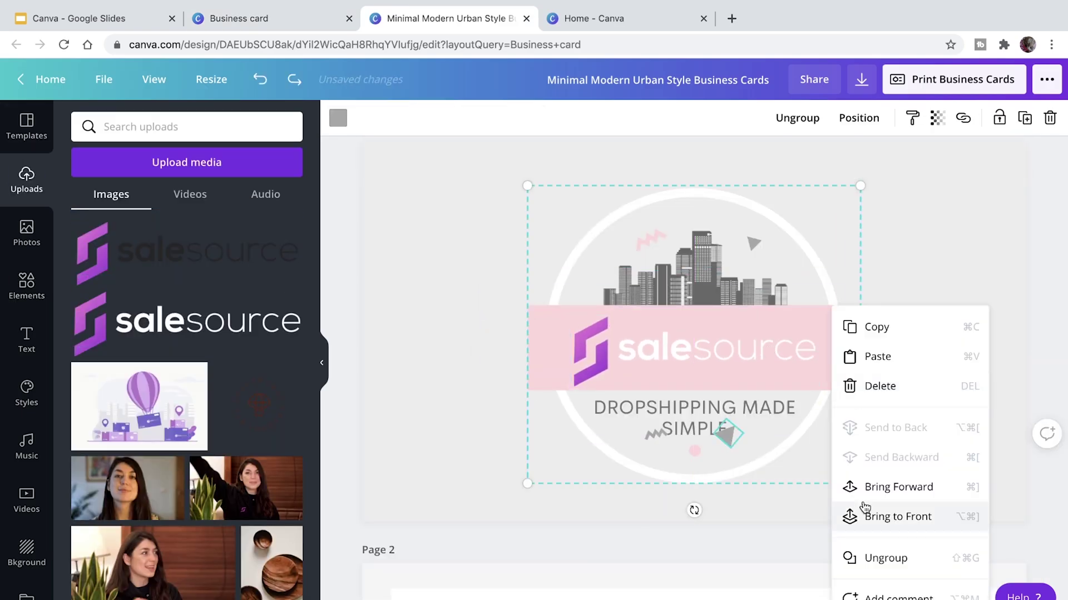
{"action": "left_click", "coordinate": [747, 437]}
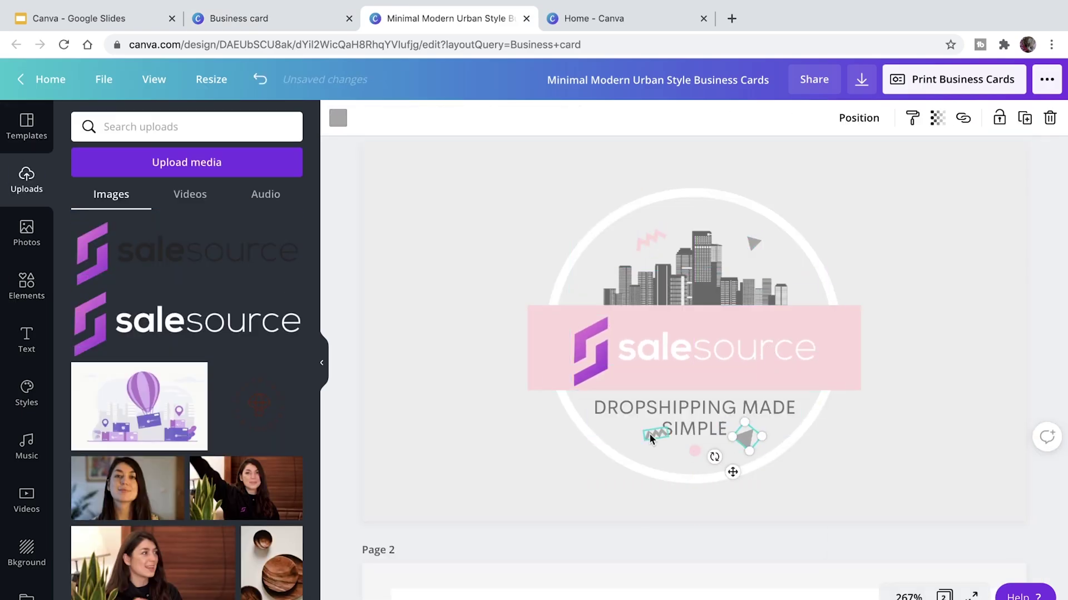
Fill in the cardholder's full name and the title "CONTENT CREATOR" on page 2 of the business card.
{"action": "left_click", "coordinate": [995, 285]}
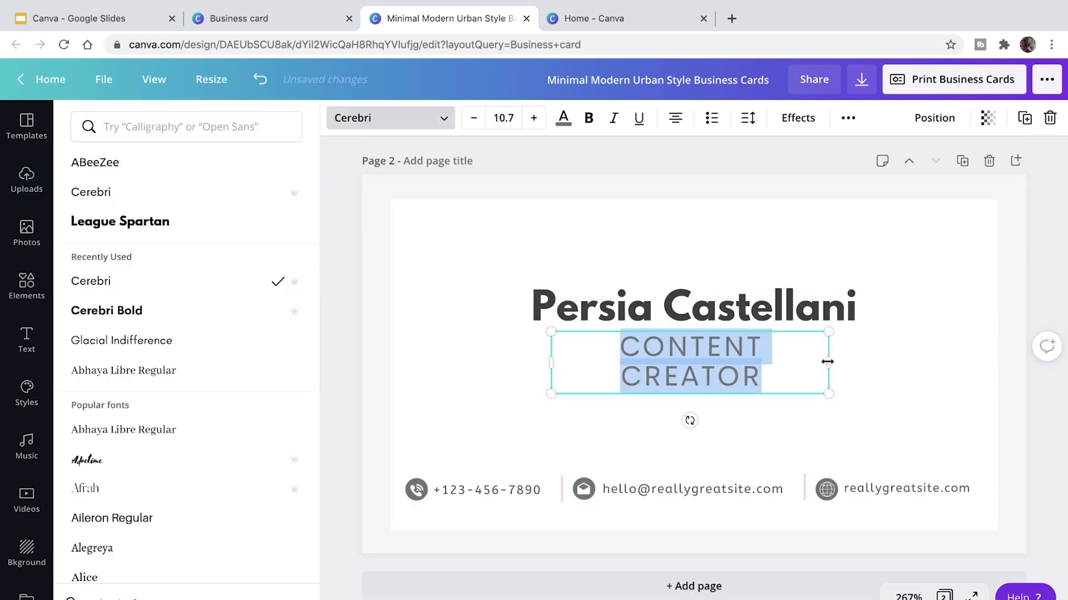
{"action": "left_click", "coordinate": [656, 417]}
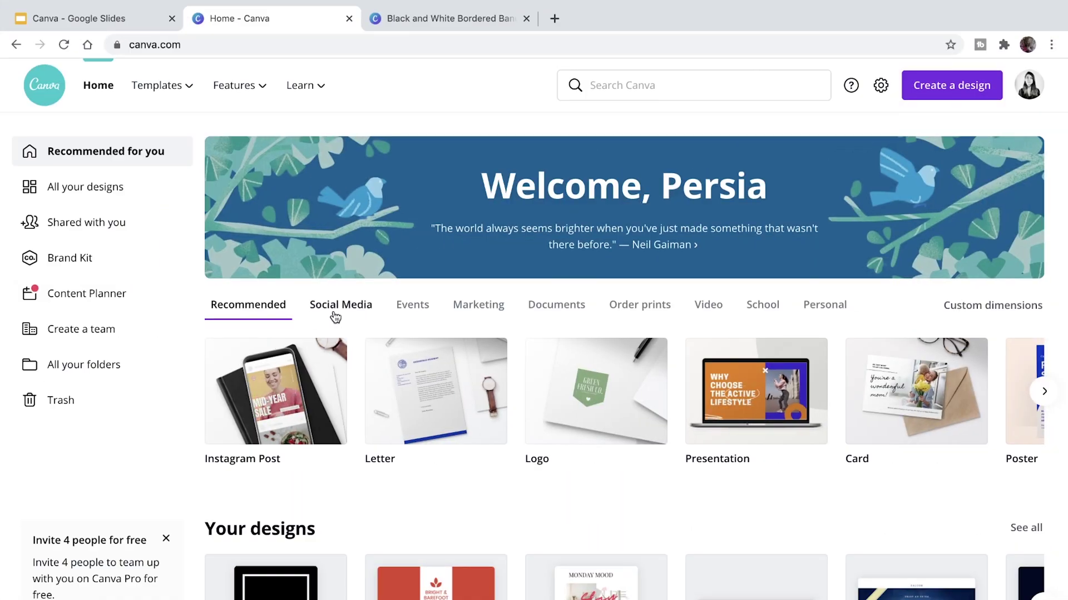
Open the Blue and White Calm Education YouTube Thumbnail template and change its title to "How I use Canva like a PRO".
{"action": "left_click", "coordinate": [335, 314]}
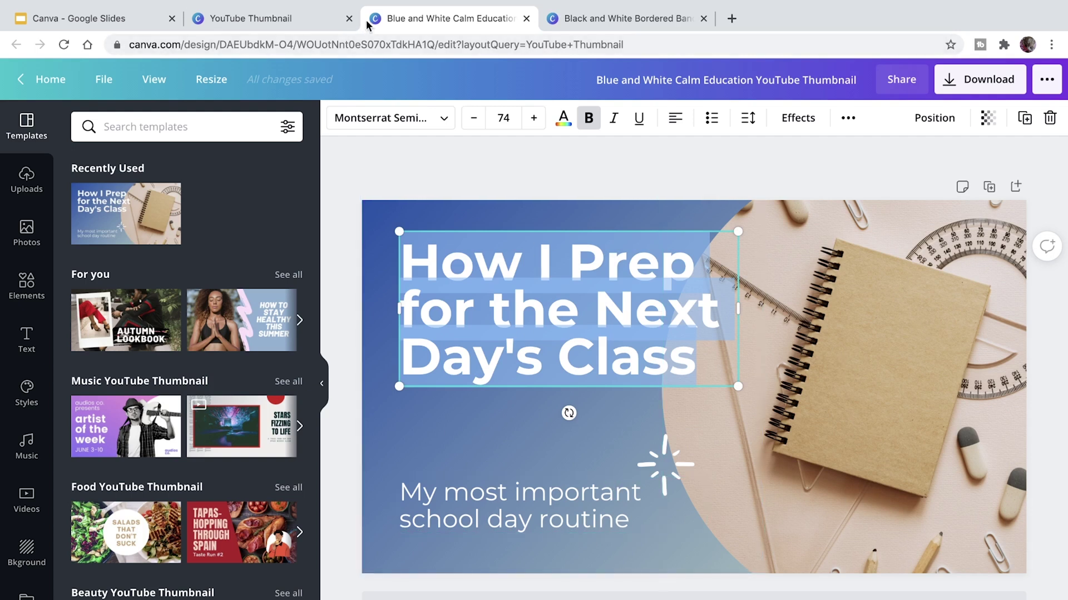
{"action": "type", "text": "H"}
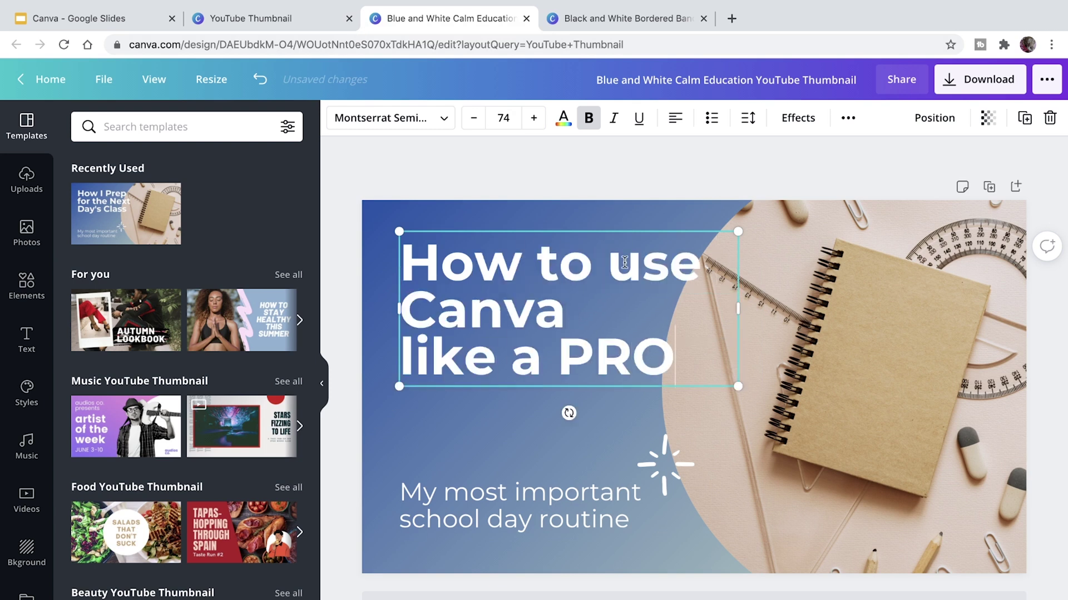
{"action": "key", "text": "BackSpace"}
Put the word "PRO" on its own line with a line height of 1.4 and colour it tan.
{"action": "left_click", "coordinate": [748, 119]}
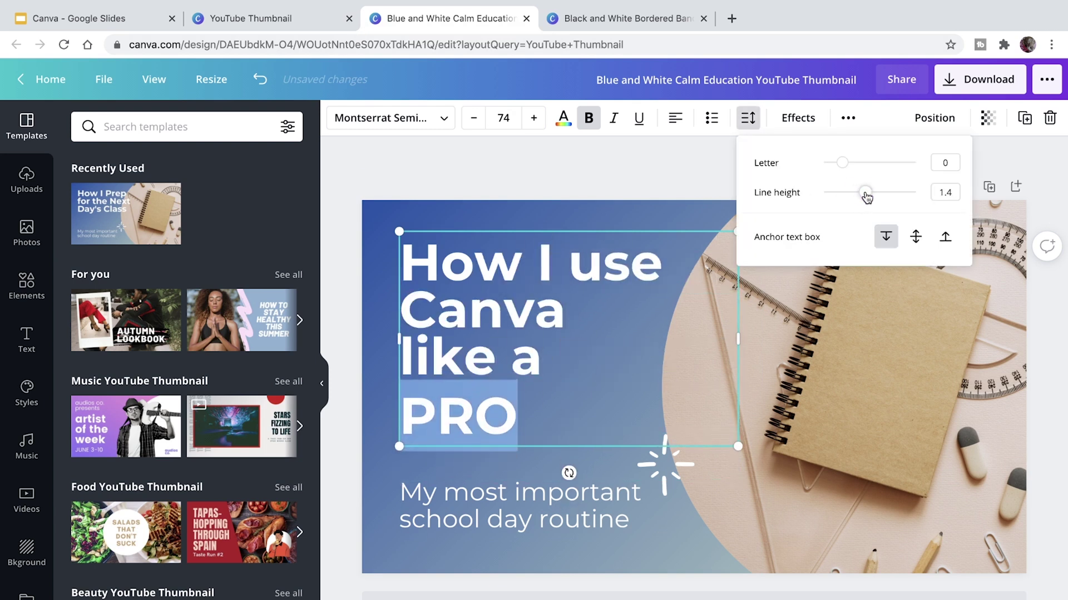
{"action": "left_click", "coordinate": [509, 190]}
{"action": "left_click", "coordinate": [563, 118]}
{"action": "left_click", "coordinate": [165, 333]}
Replace the subtitle with "All you need to know in 10 Minutes" and colour "10 Minutes" pink.
{"action": "left_click", "coordinate": [595, 466]}
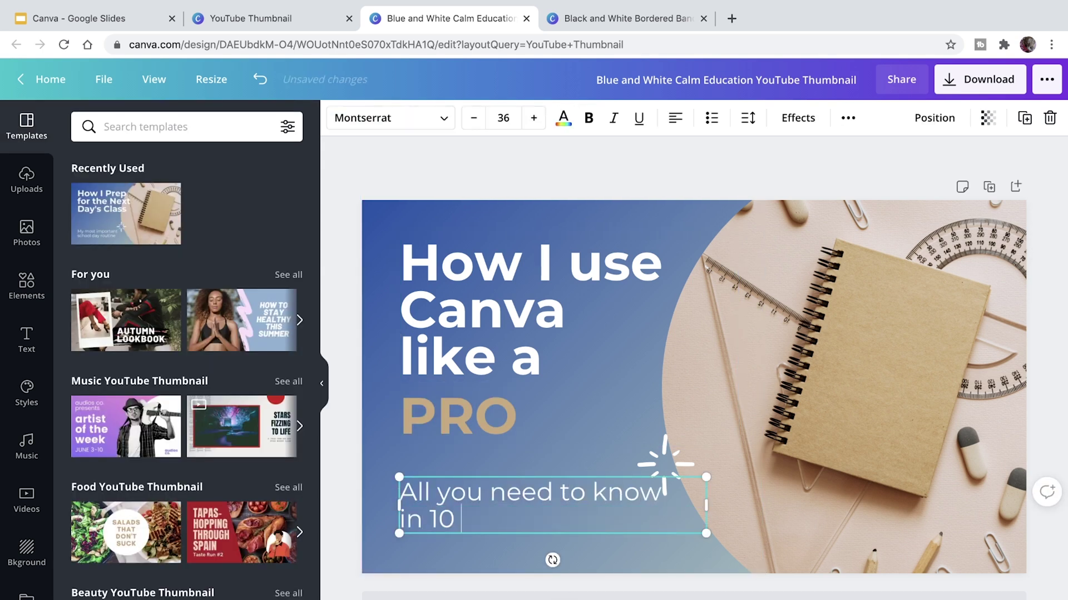
{"action": "type", "text": "Minutes"}
{"action": "left_click_drag", "start_coordinate": [563, 521], "coordinate": [430, 520]}
{"action": "left_click", "coordinate": [557, 120]}
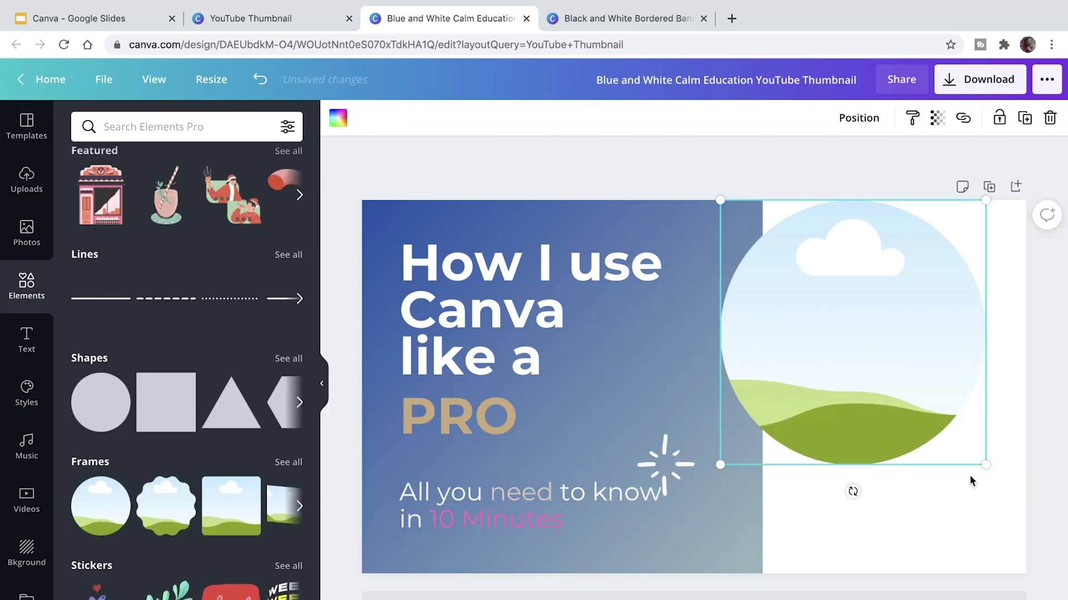
Replace the stationery photo with an enlarged circle frame and fill it with the device mockup from a "Graphic design" photo search.
{"action": "left_click_drag", "start_coordinate": [971, 476], "coordinate": [808, 482]}
{"action": "left_click", "coordinate": [26, 234]}
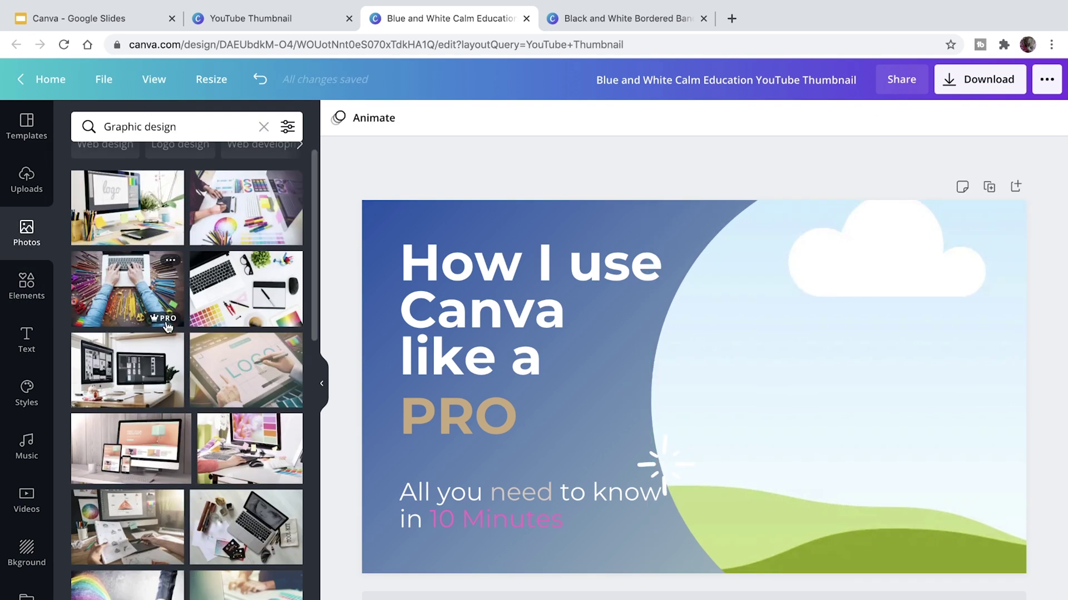
{"action": "scroll", "coordinate": [186, 361], "scroll_direction": "down", "scroll_amount": 1}
{"action": "left_click_drag", "start_coordinate": [131, 436], "coordinate": [752, 374]}
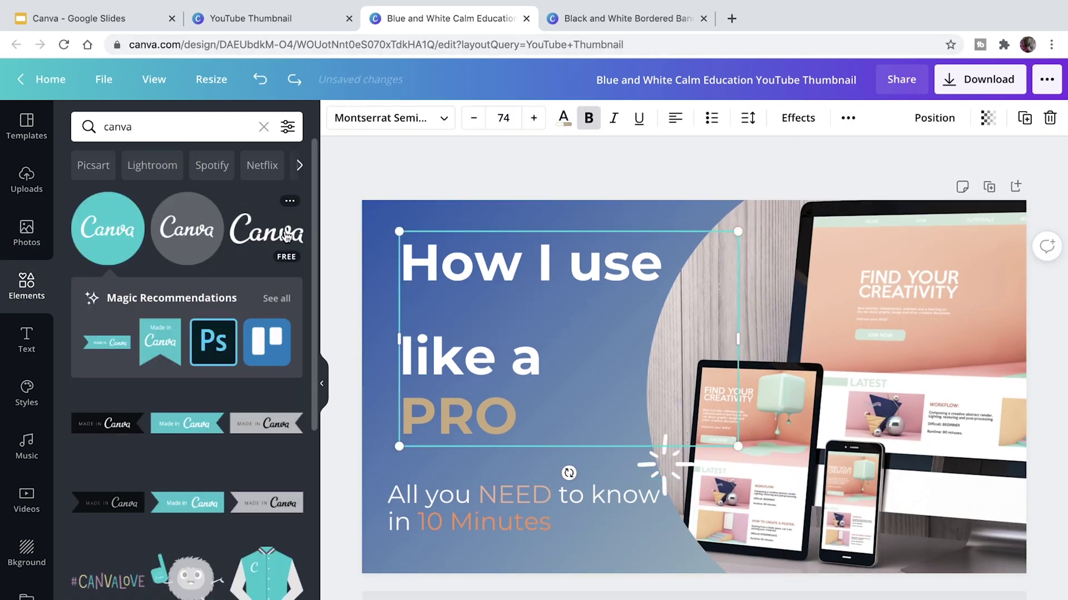
Replace the word "Canva" in the title with the Canva script logo in turquoise and adjust the title's line spacing.
{"action": "left_click_drag", "start_coordinate": [286, 237], "coordinate": [465, 317]}
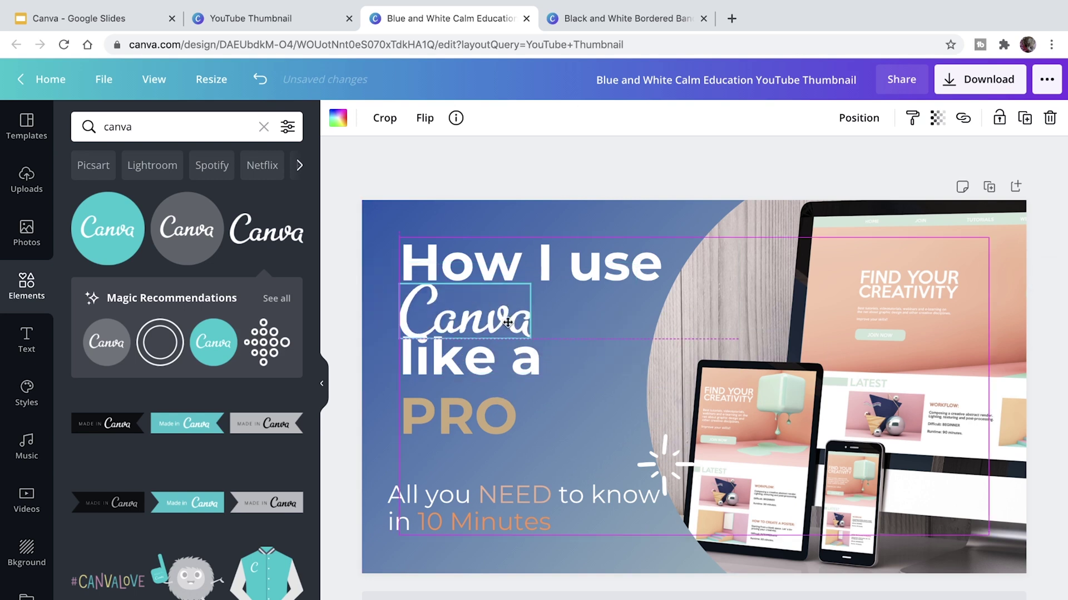
{"action": "left_click", "coordinate": [501, 261]}
{"action": "left_click", "coordinate": [748, 118]}
{"action": "left_click", "coordinate": [512, 326]}
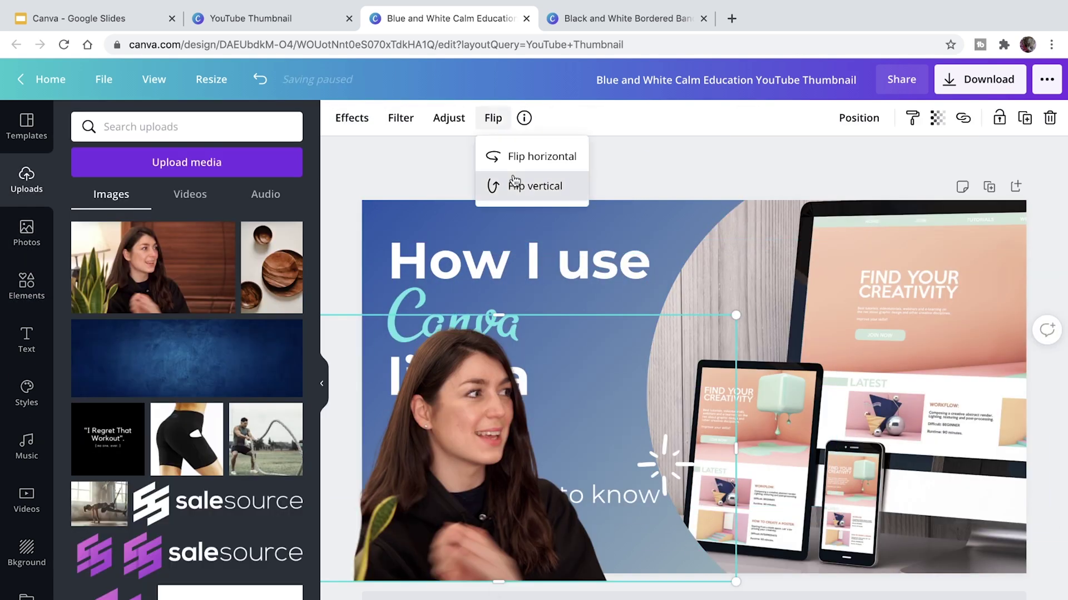
Flip the woman's cut-out photo horizontally and place it in the thumbnail's lower-right corner over the device mockup.
{"action": "left_click", "coordinate": [519, 157]}
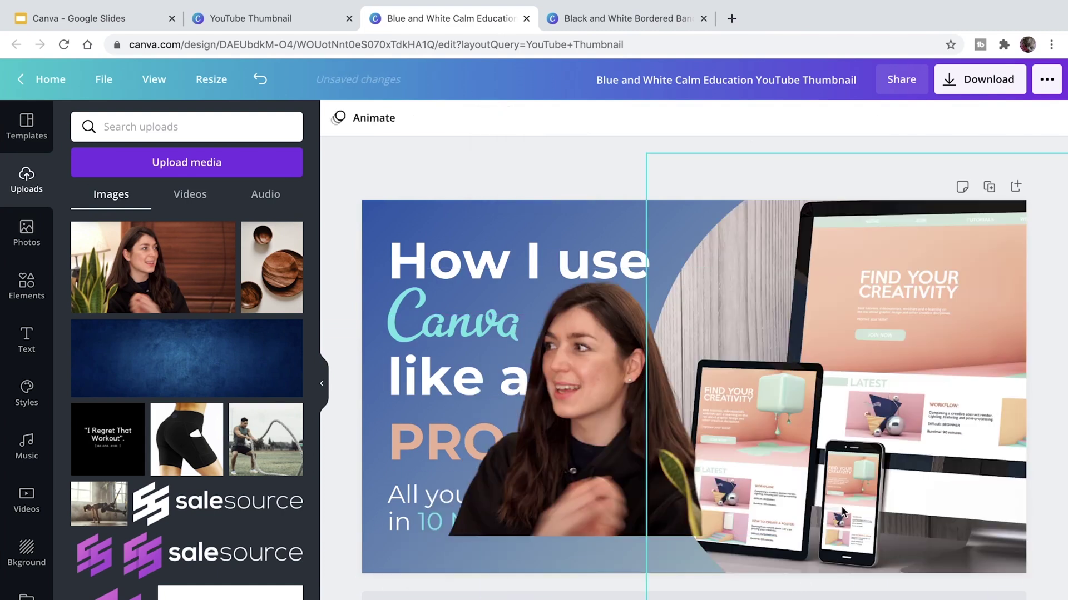
{"action": "left_click_drag", "start_coordinate": [640, 445], "coordinate": [723, 445]}
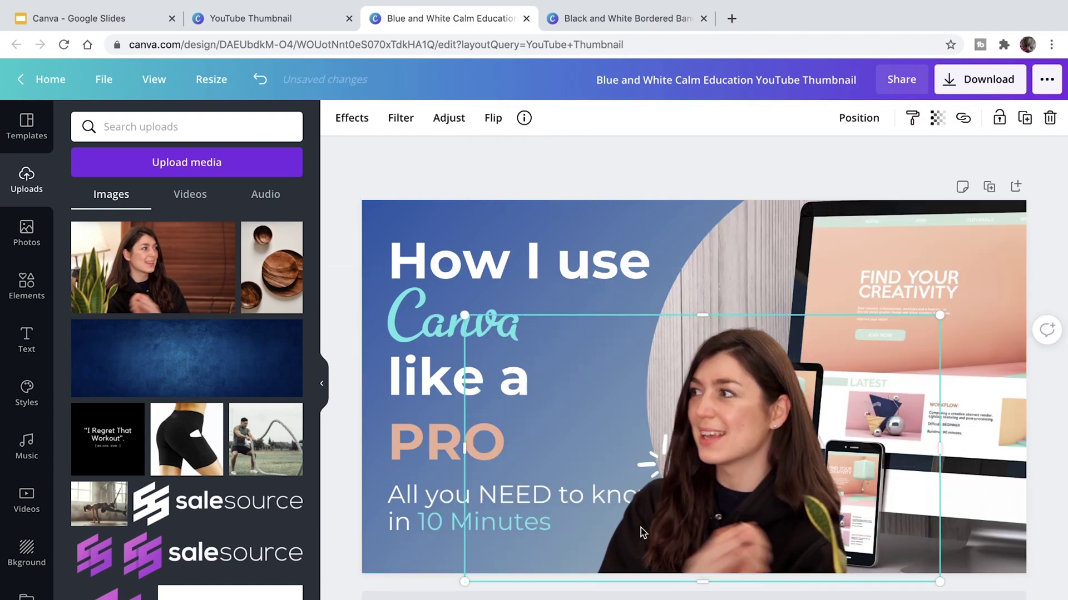
{"action": "left_click", "coordinate": [353, 482]}
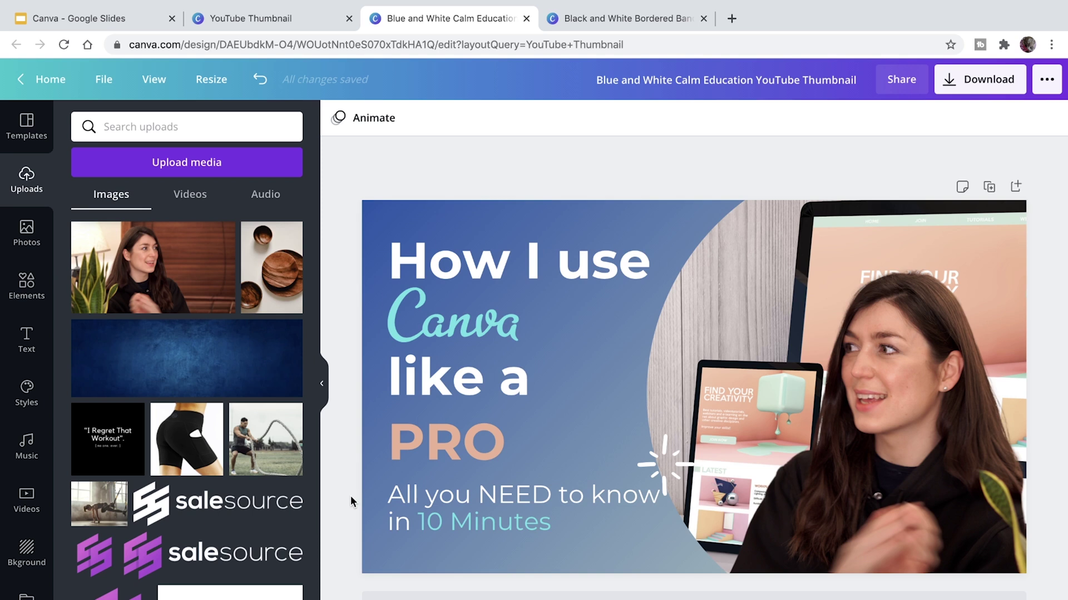
Download the thumbnail as a PNG and close the save confirmation.
{"action": "left_click", "coordinate": [976, 77]}
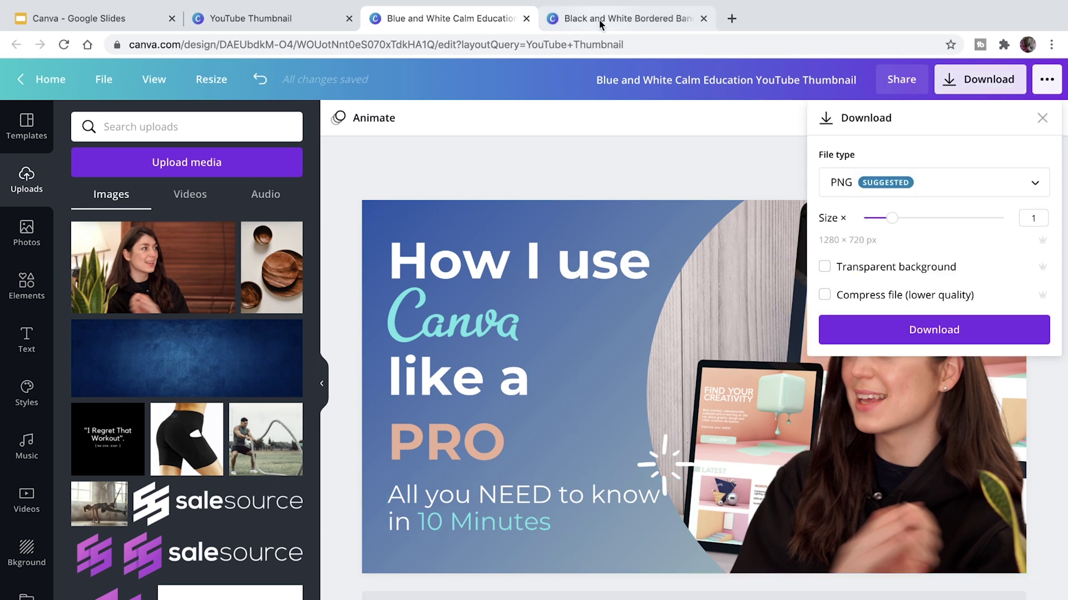
{"action": "left_click", "coordinate": [922, 340]}
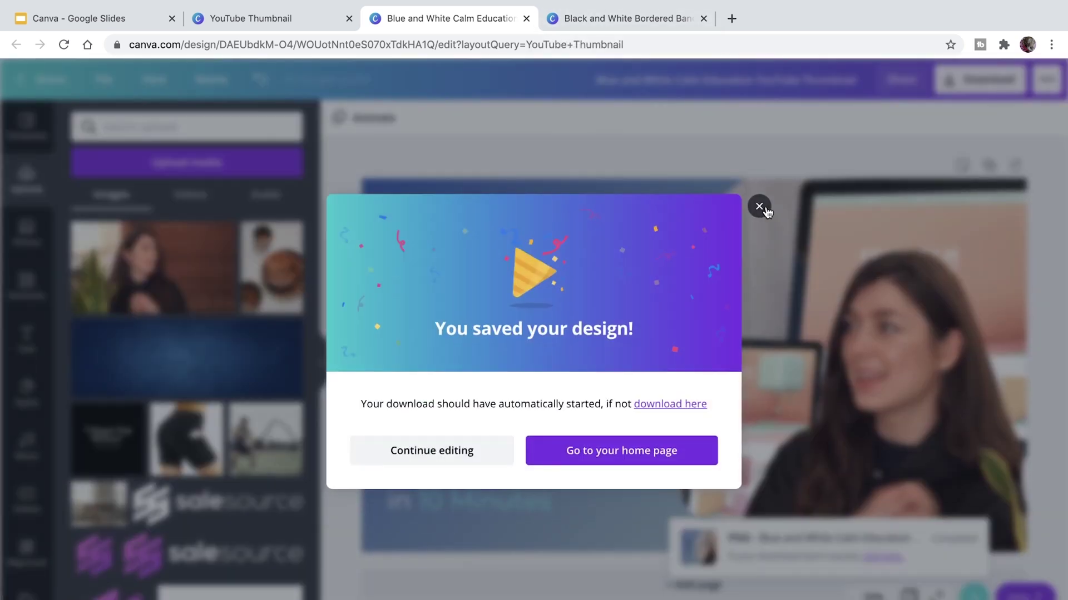
{"action": "left_click", "coordinate": [762, 206]}
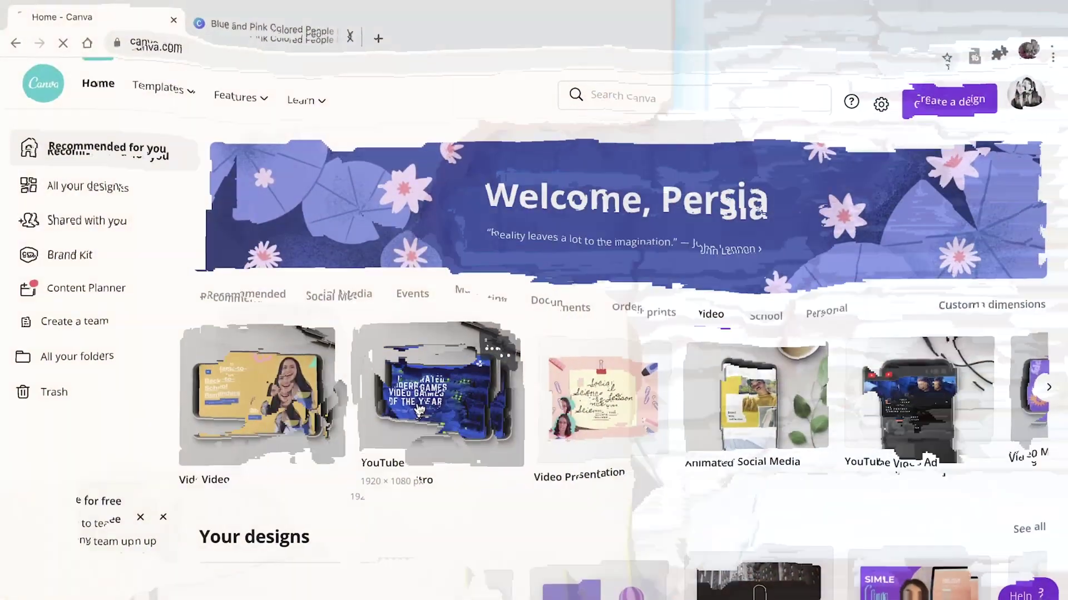
Open the Grey and Yellow Modern Corporate Business YouTube Intro template and set its "Weekly Dropshipping & E Commerce Tips" heading in Cerebri Bold.
{"action": "left_click", "coordinate": [420, 409]}
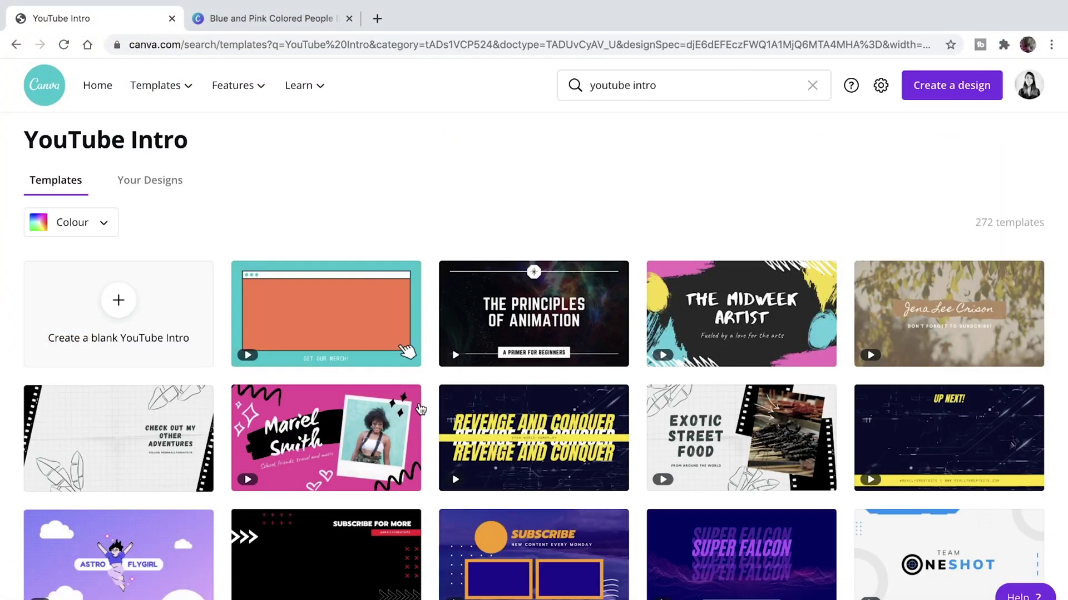
{"action": "left_click", "coordinate": [189, 251]}
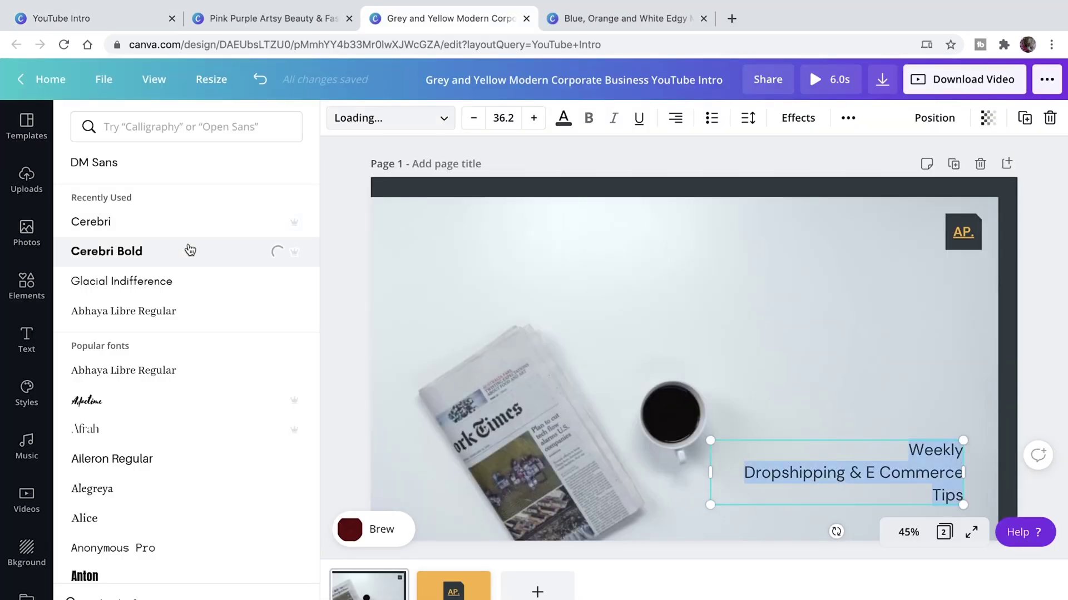
Recolour the dark frame around page 1 of the intro to purple.
{"action": "left_click", "coordinate": [715, 300]}
{"action": "left_click", "coordinate": [338, 114]}
{"action": "left_click", "coordinate": [245, 306]}
Try the red marker clip from a "tips" video search as the background of page 1.
{"action": "left_click", "coordinate": [415, 271]}
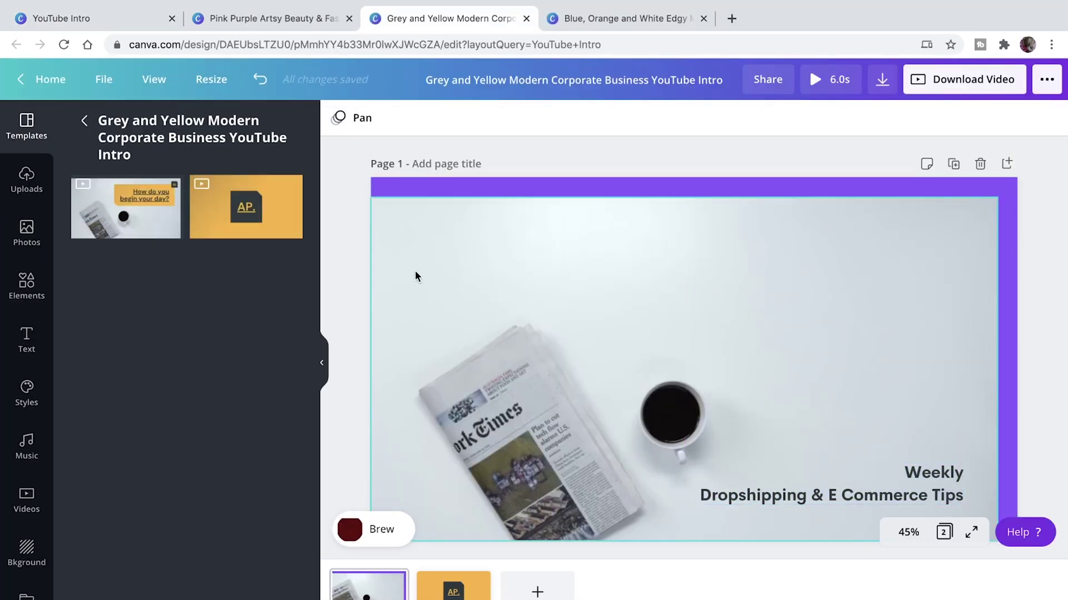
{"action": "left_click", "coordinate": [27, 233]}
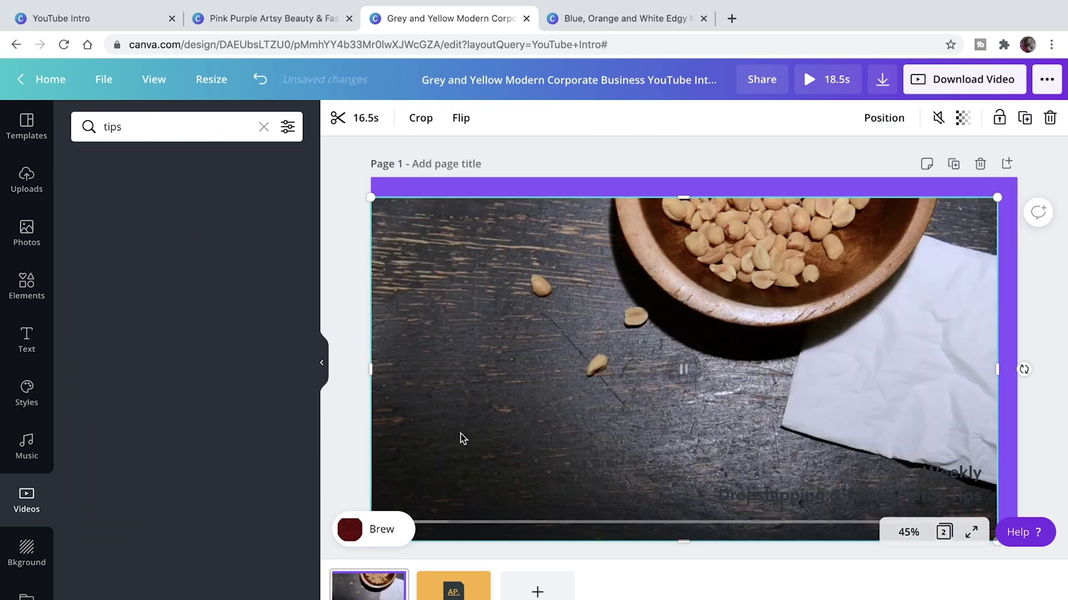
{"action": "scroll", "coordinate": [226, 446], "scroll_direction": "down", "scroll_amount": 8}
{"action": "mouse_move", "coordinate": [139, 492]}
{"action": "left_mouse_down"}
{"action": "mouse_move", "coordinate": [207, 483]}
{"action": "mouse_move", "coordinate": [584, 383]}
{"action": "left_mouse_up"}
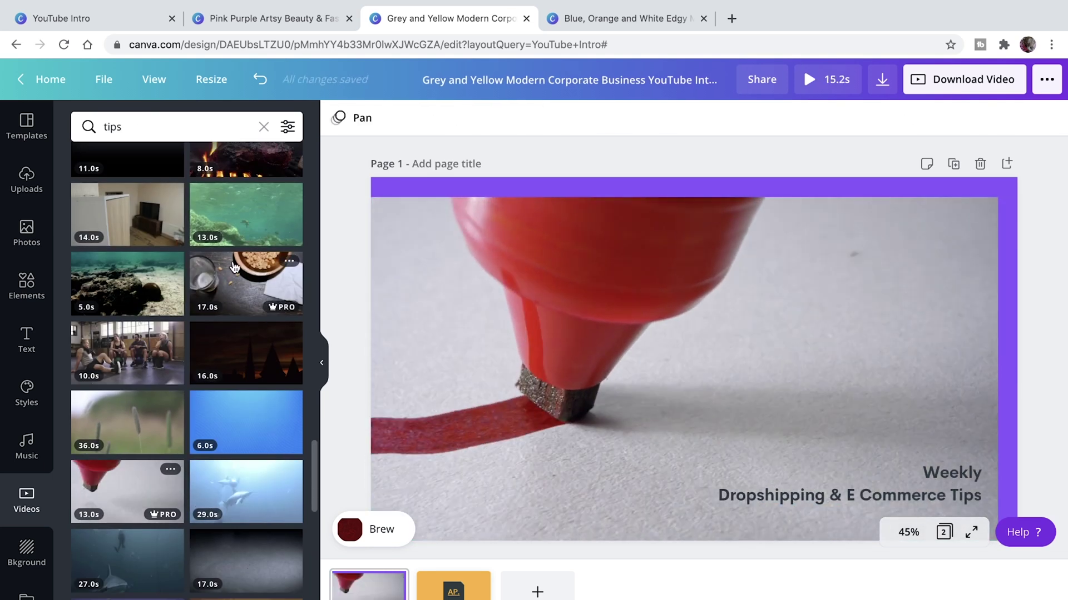
Use the laptop typing clip from a "coffee and laptop" video search as the background and trim it to about 2.3 seconds.
{"action": "left_click", "coordinate": [373, 529]}
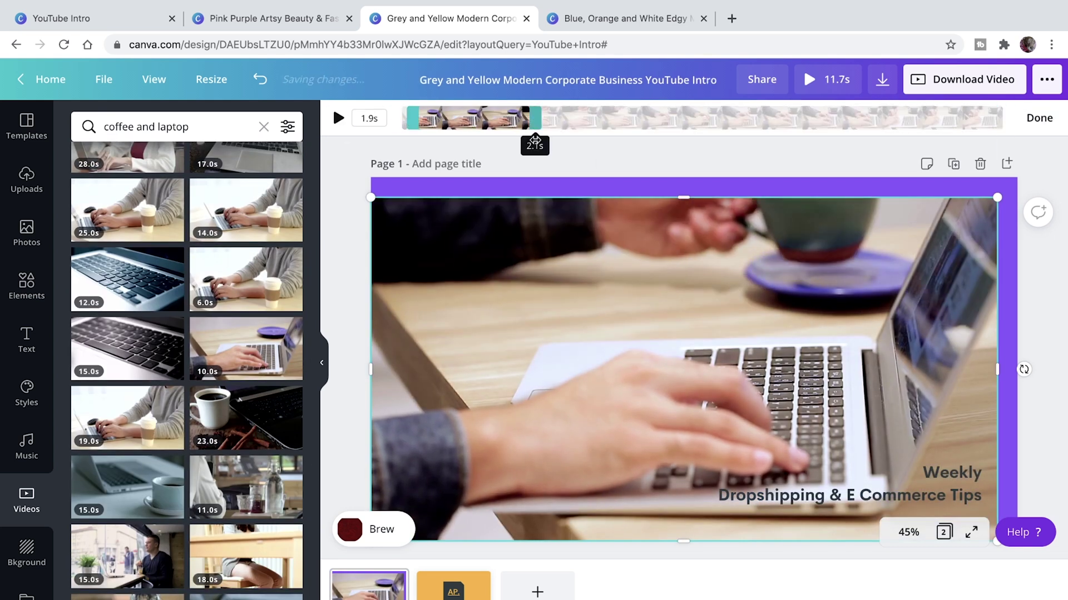
{"action": "left_click_drag", "start_coordinate": [534, 138], "coordinate": [562, 131]}
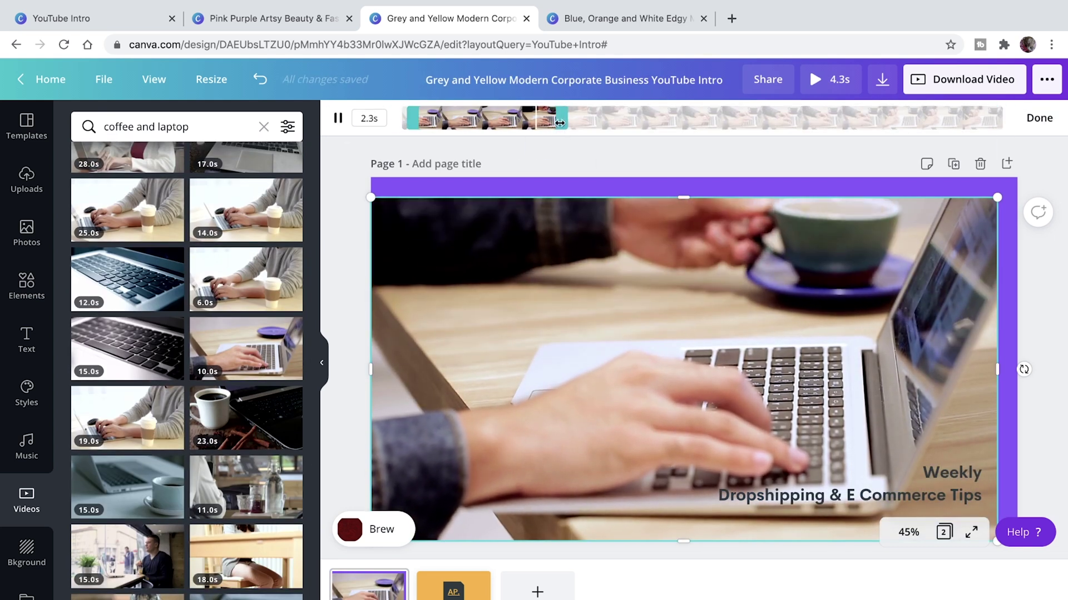
{"action": "left_click", "coordinate": [511, 205]}
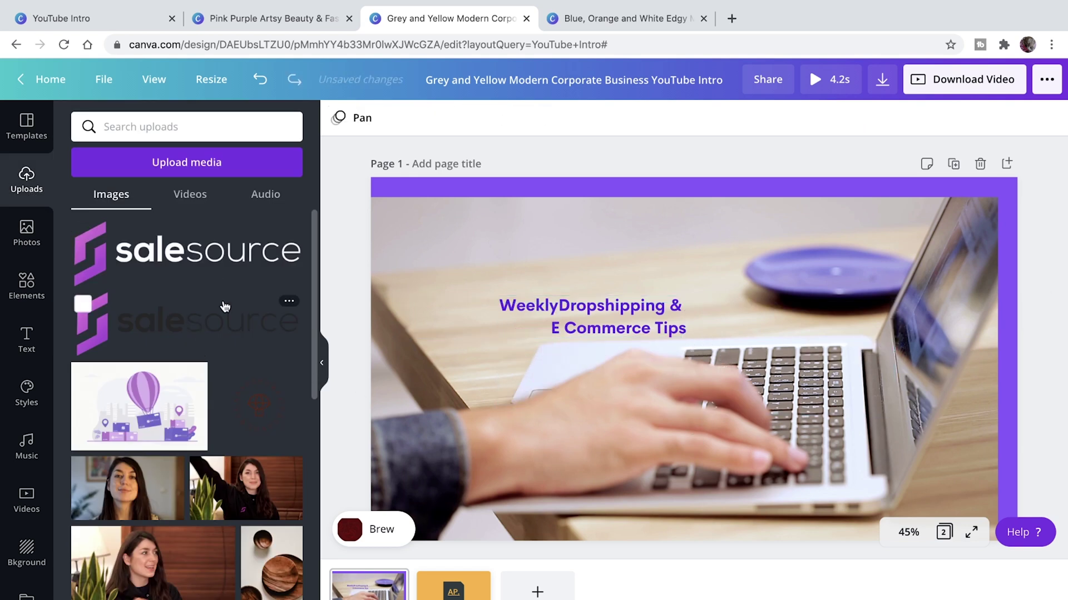
Add the dark salesource logo to the upper-left of the scene and colour the heading text purple.
{"action": "left_click_drag", "start_coordinate": [221, 305], "coordinate": [492, 219]}
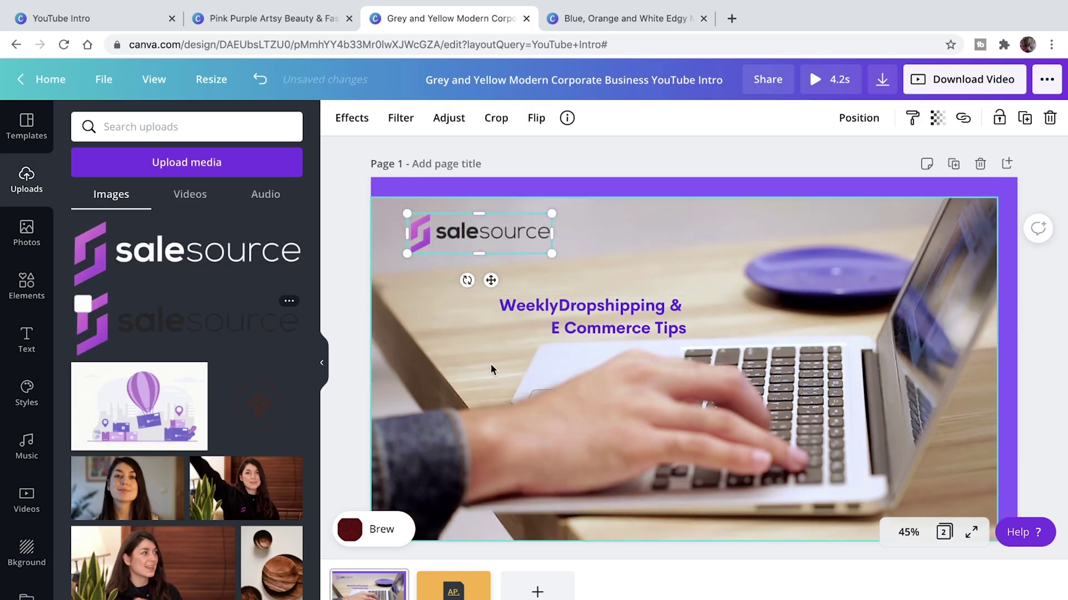
{"action": "left_click", "coordinate": [563, 118]}
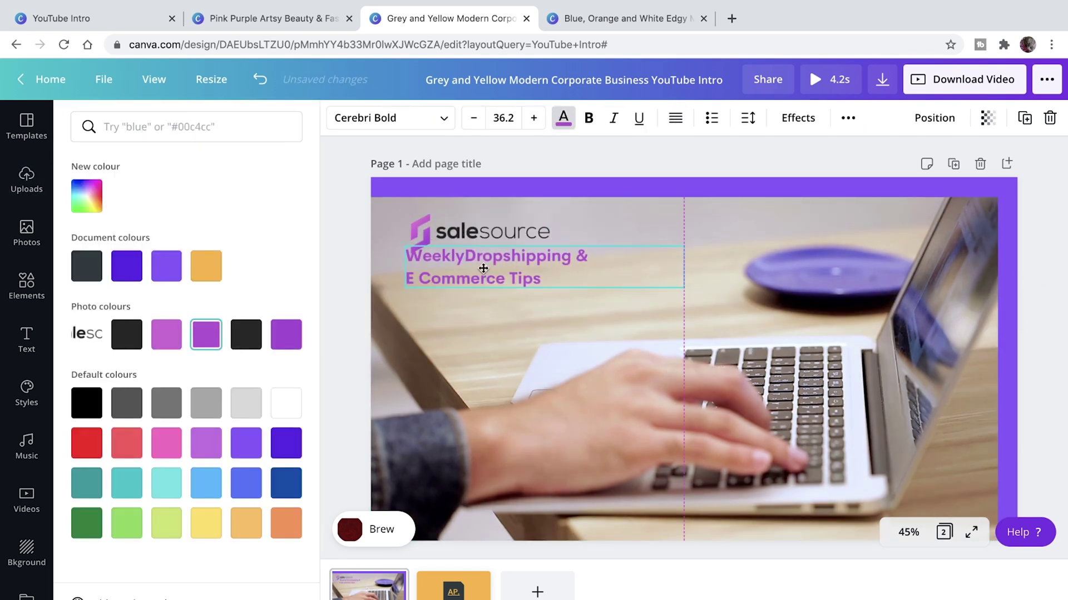
Position the white heading "Dropshipping & E Commerce Tips" under the logo on the purple overlay and preview the intro.
{"action": "left_click_drag", "start_coordinate": [483, 269], "coordinate": [652, 316]}
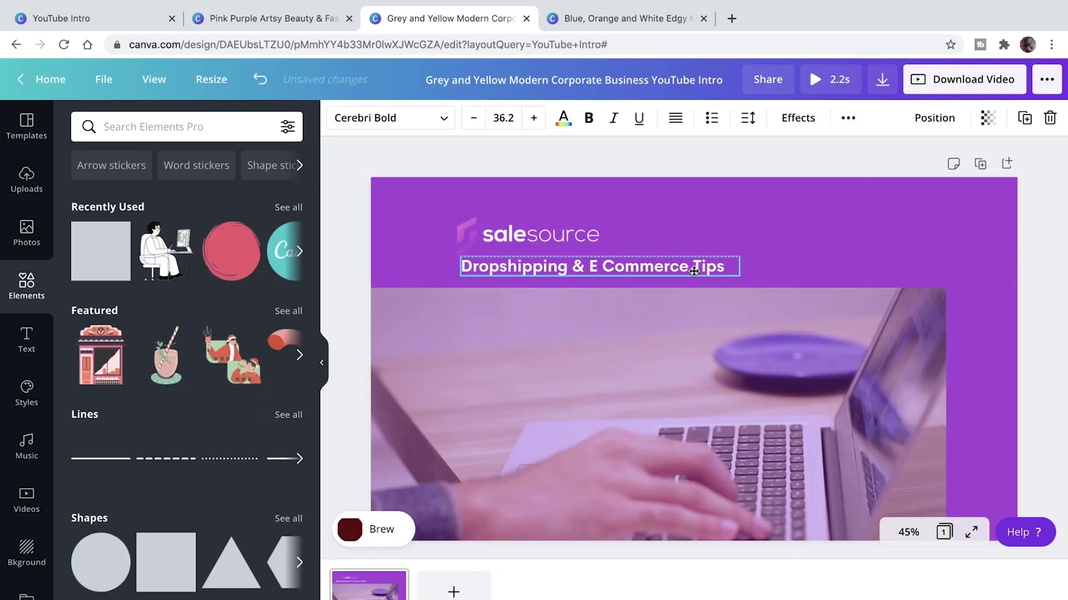
{"action": "left_click", "coordinate": [815, 79]}
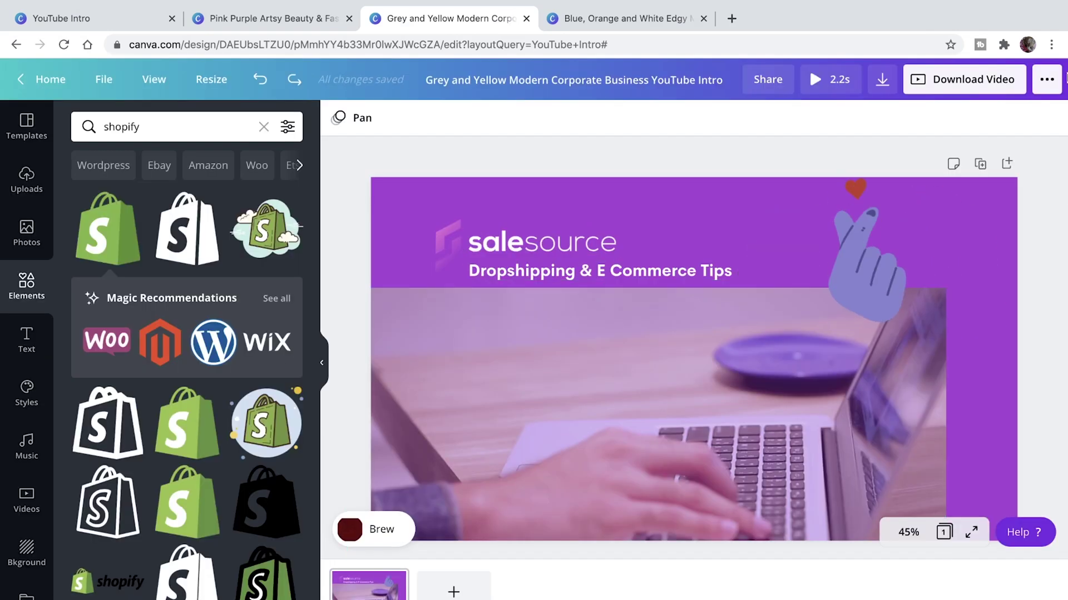
Browse the music library, add the track "Of The Sun" as the intro's soundtrack and preview the video.
{"action": "left_click", "coordinate": [27, 444]}
{"action": "scroll", "coordinate": [167, 445], "scroll_direction": "down", "scroll_amount": 15}
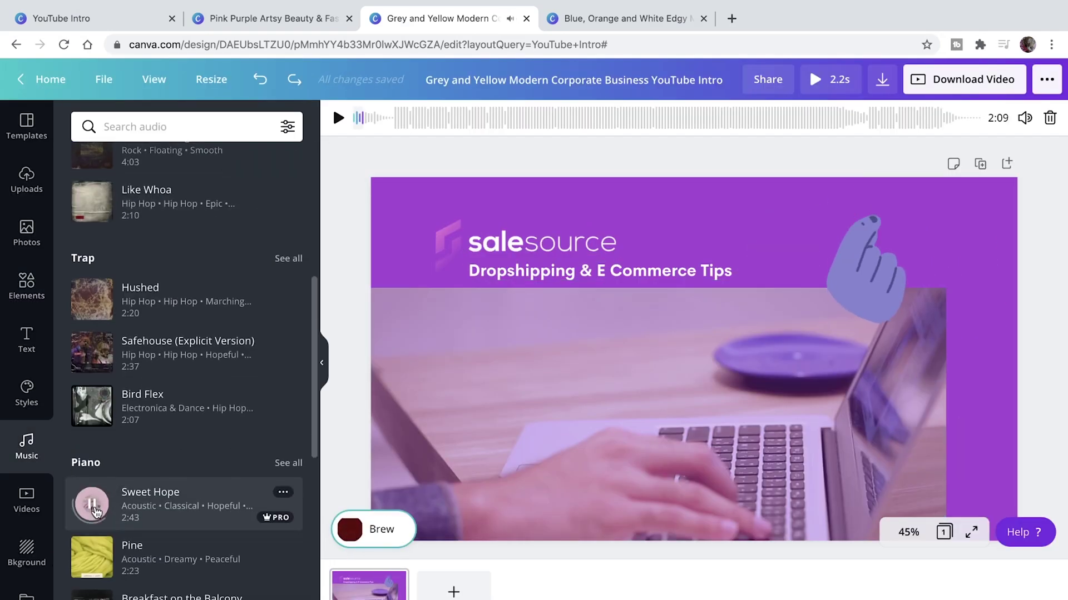
{"action": "left_click", "coordinate": [92, 543]}
{"action": "scroll", "coordinate": [91, 554], "scroll_direction": "down", "scroll_amount": 8}
{"action": "left_click", "coordinate": [92, 261]}
{"action": "scroll", "coordinate": [91, 267], "scroll_direction": "up", "scroll_amount": 4}
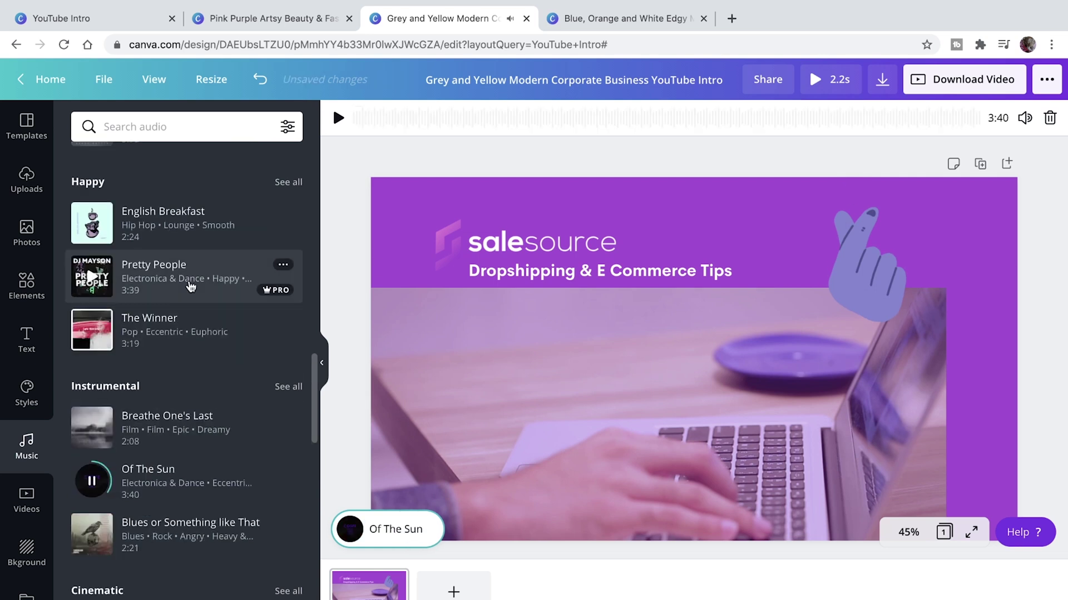
{"action": "left_click", "coordinate": [822, 81]}
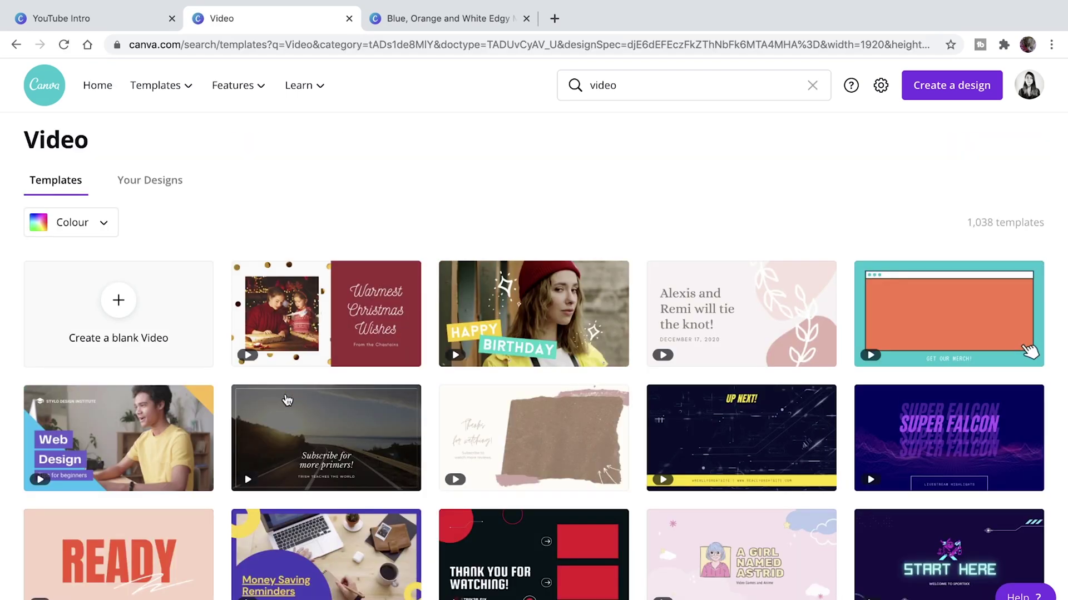
Find and open the pink and purple "LET'S GET MOVING" template among the video templates and preview it.
{"action": "scroll", "coordinate": [286, 400], "scroll_direction": "down", "scroll_amount": 5}
{"action": "scroll", "coordinate": [286, 400], "scroll_direction": "up", "scroll_amount": 5}
{"action": "scroll", "coordinate": [287, 401], "scroll_direction": "down", "scroll_amount": 10}
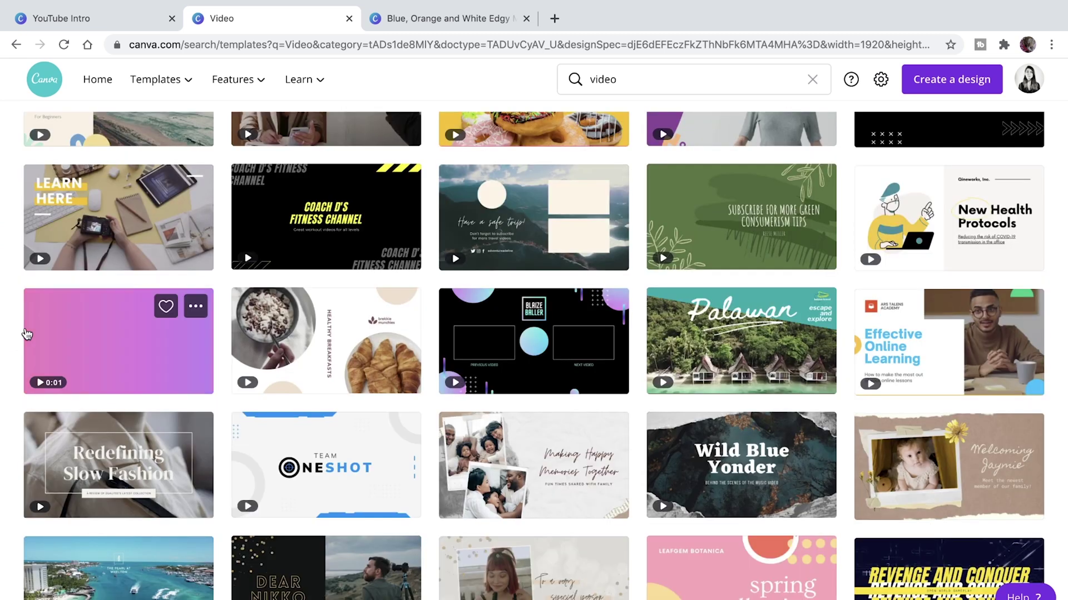
{"action": "left_click", "coordinate": [26, 334]}
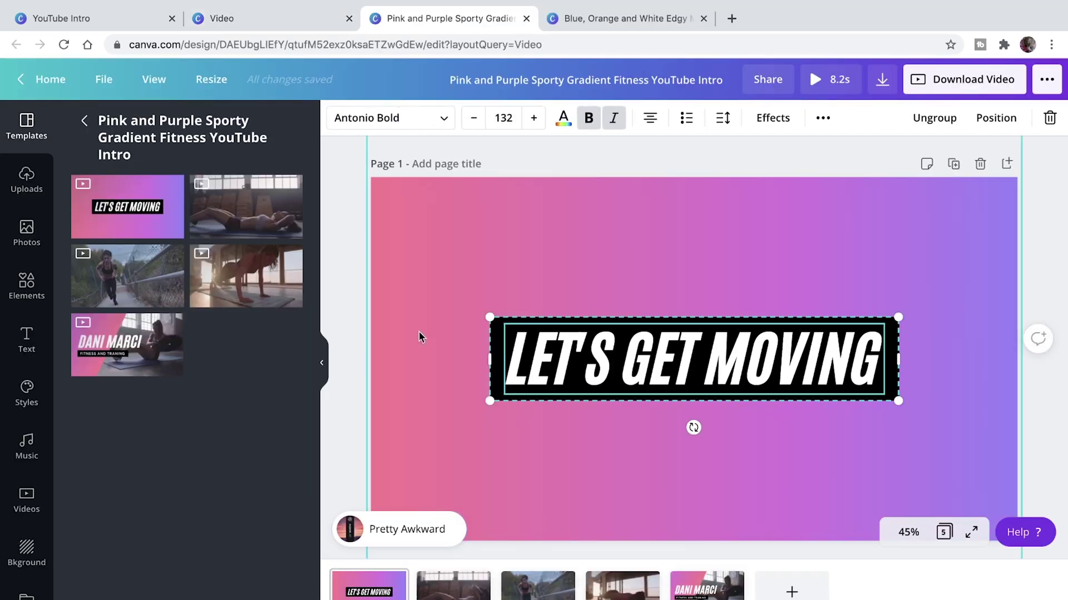
{"action": "left_click", "coordinate": [815, 81]}
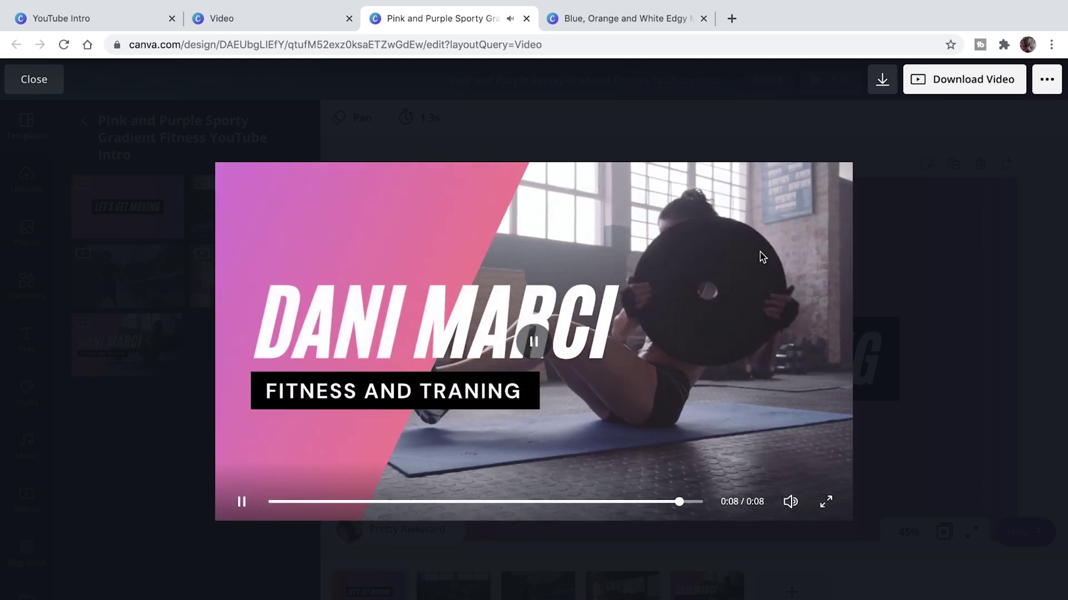
{"action": "left_click", "coordinate": [42, 94]}
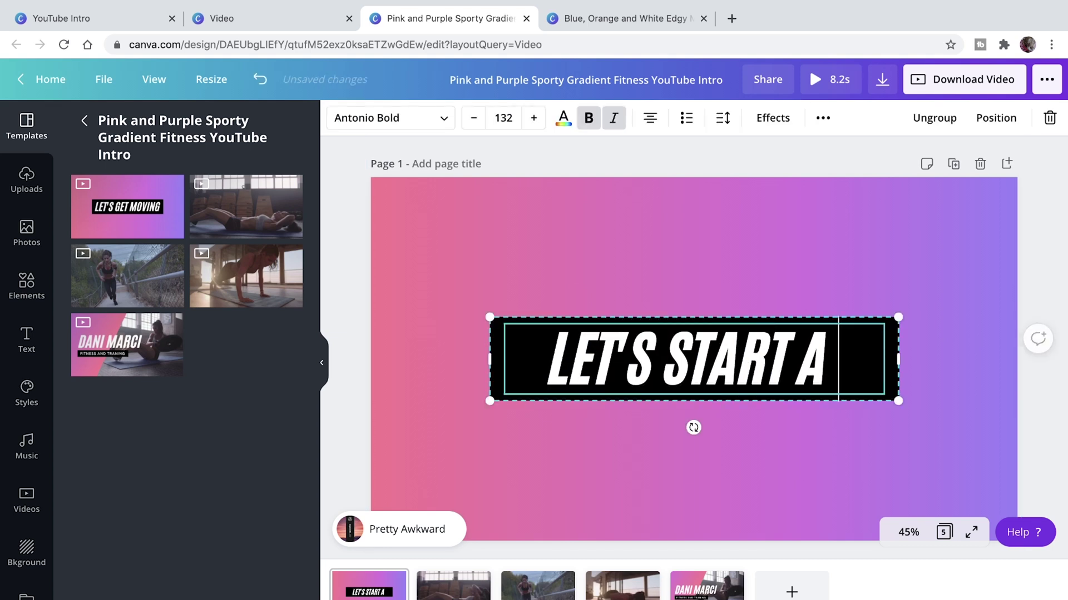
Change the page 1 heading to "LET'S START BUSINESS", centre it and recolour the background gradient's pink end purple.
{"action": "left_click_drag", "start_coordinate": [451, 395], "coordinate": [610, 383]}
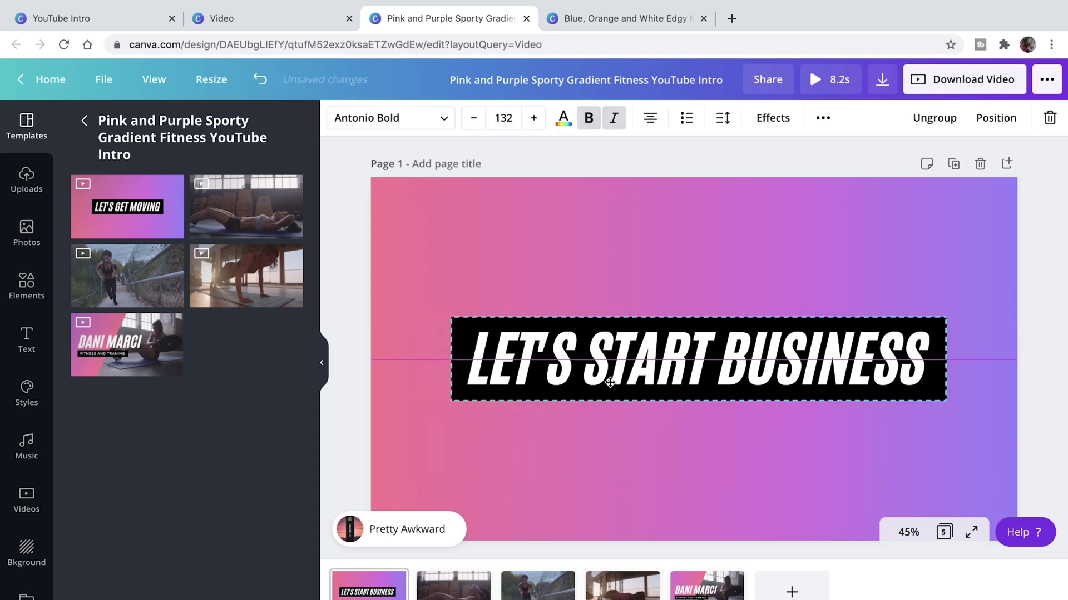
{"action": "left_click", "coordinate": [393, 120]}
{"action": "left_click", "coordinate": [205, 374]}
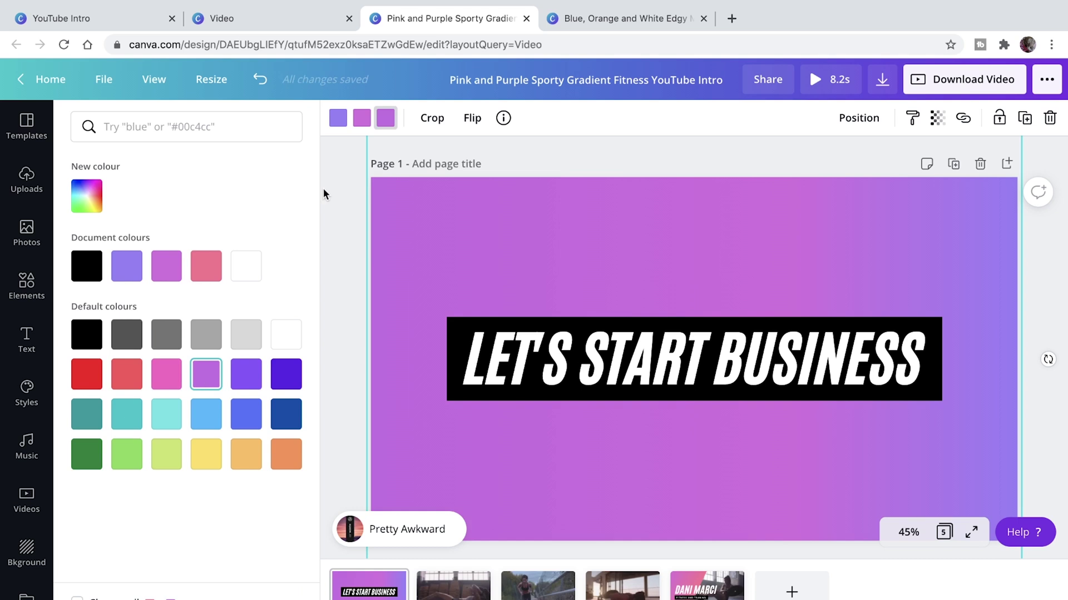
{"action": "left_click", "coordinate": [84, 210]}
{"action": "left_click_drag", "start_coordinate": [133, 218], "coordinate": [167, 224]}
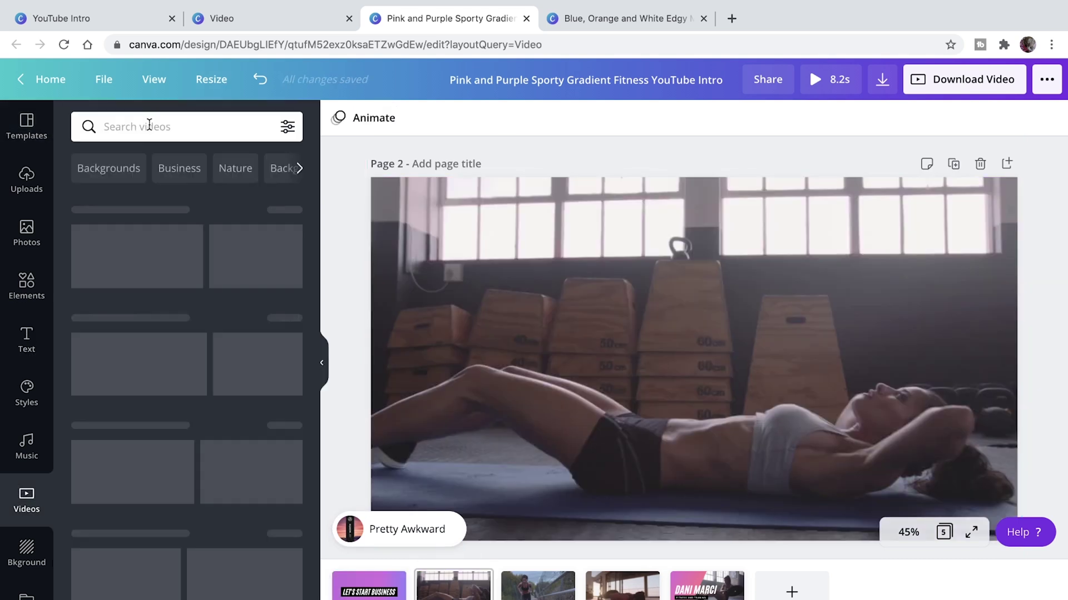
Search the videos for "business", use the close-up of the man in glasses as page 2's background and trim it to about 1.2 seconds.
{"action": "type", "text": "business"}
{"action": "key", "text": "Return"}
{"action": "scroll", "coordinate": [250, 209], "scroll_direction": "down", "scroll_amount": 10}
{"action": "scroll", "coordinate": [130, 519], "scroll_direction": "up", "scroll_amount": 3}
{"action": "left_click_drag", "start_coordinate": [126, 284], "coordinate": [427, 219]}
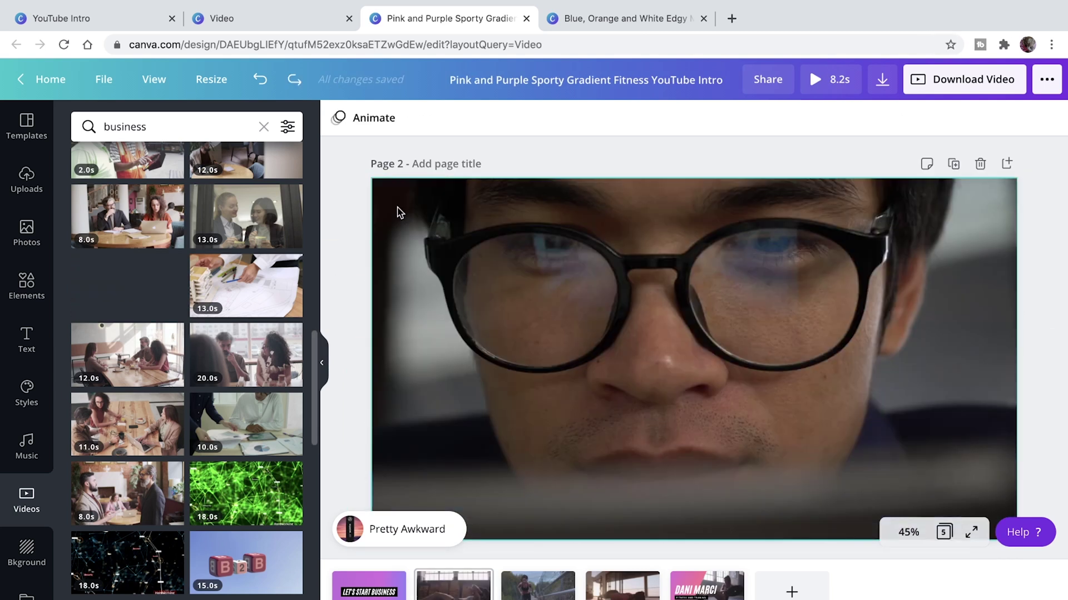
{"action": "left_click_drag", "start_coordinate": [979, 117], "coordinate": [878, 125]}
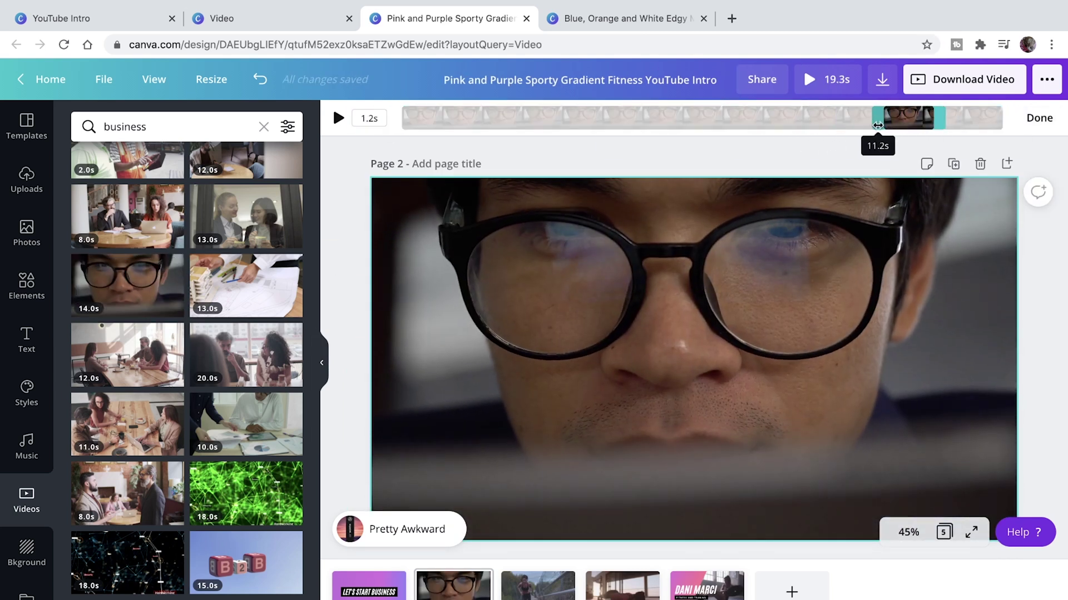
Use the clip of the man working on a skateboard as page 4's background and start trimming it.
{"action": "left_click", "coordinate": [537, 584]}
{"action": "scroll", "coordinate": [187, 362], "scroll_direction": "down", "scroll_amount": 5}
{"action": "left_click_drag", "start_coordinate": [128, 317], "coordinate": [622, 584]}
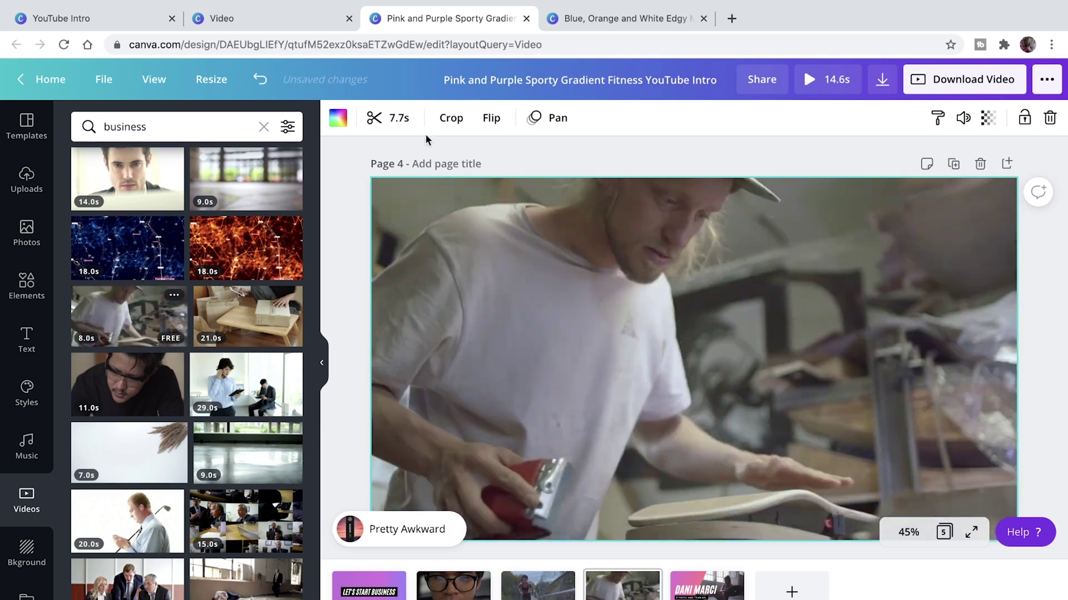
{"action": "left_click", "coordinate": [387, 118]}
Set the montage of office scenes as the background video of page 5 and preview the whole design.
{"action": "left_click", "coordinate": [274, 522]}
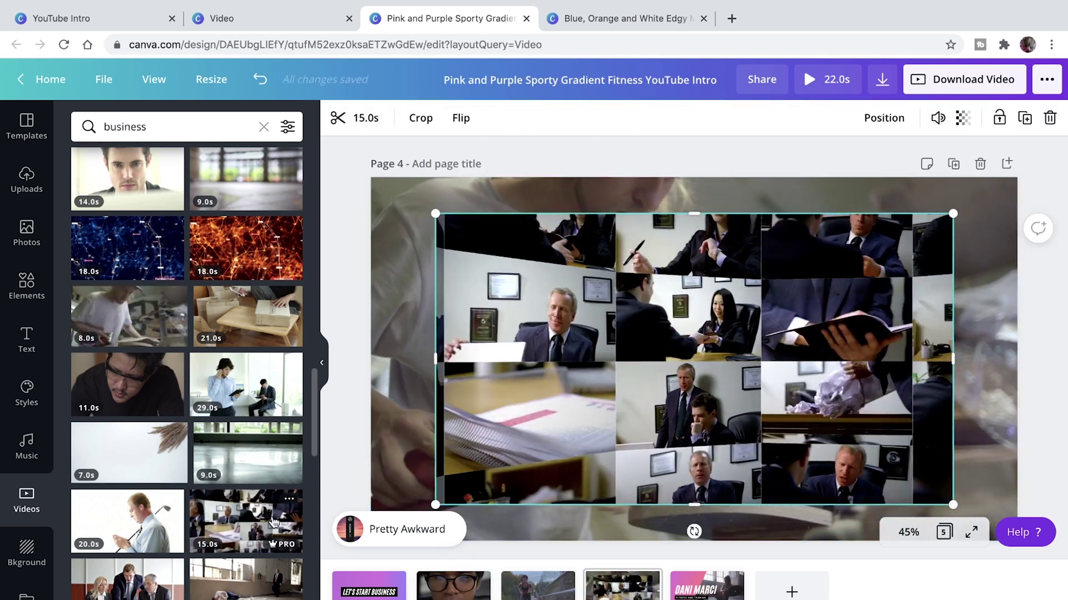
{"action": "left_click", "coordinate": [706, 584]}
{"action": "left_click_drag", "start_coordinate": [274, 521], "coordinate": [856, 362]}
{"action": "left_click_drag", "start_coordinate": [702, 513], "coordinate": [499, 467]}
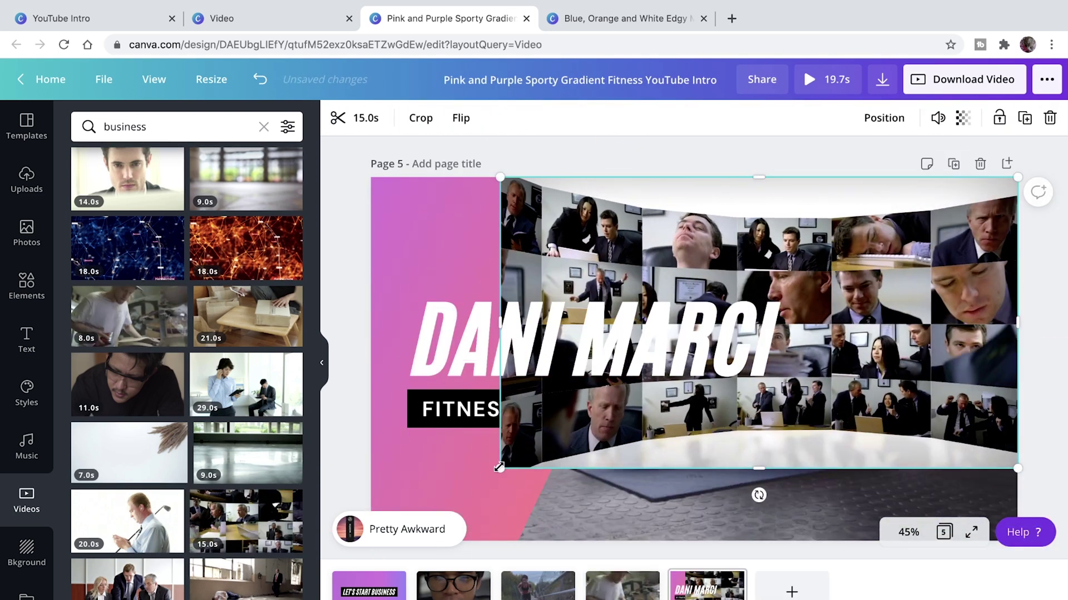
{"action": "right_click", "coordinate": [596, 455]}
{"action": "left_click", "coordinate": [690, 595]}
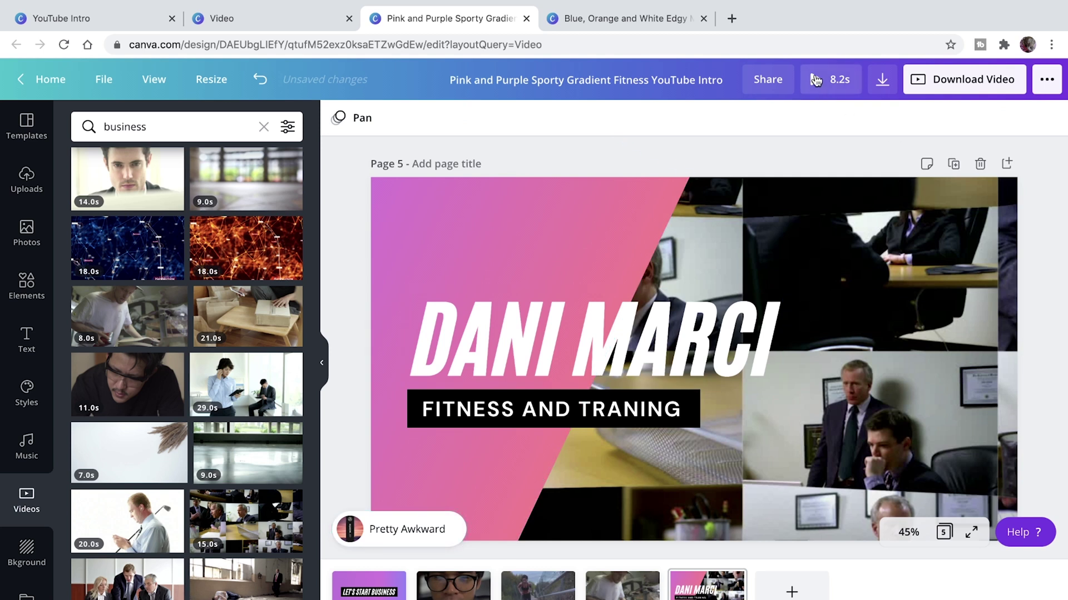
{"action": "left_click", "coordinate": [815, 80]}
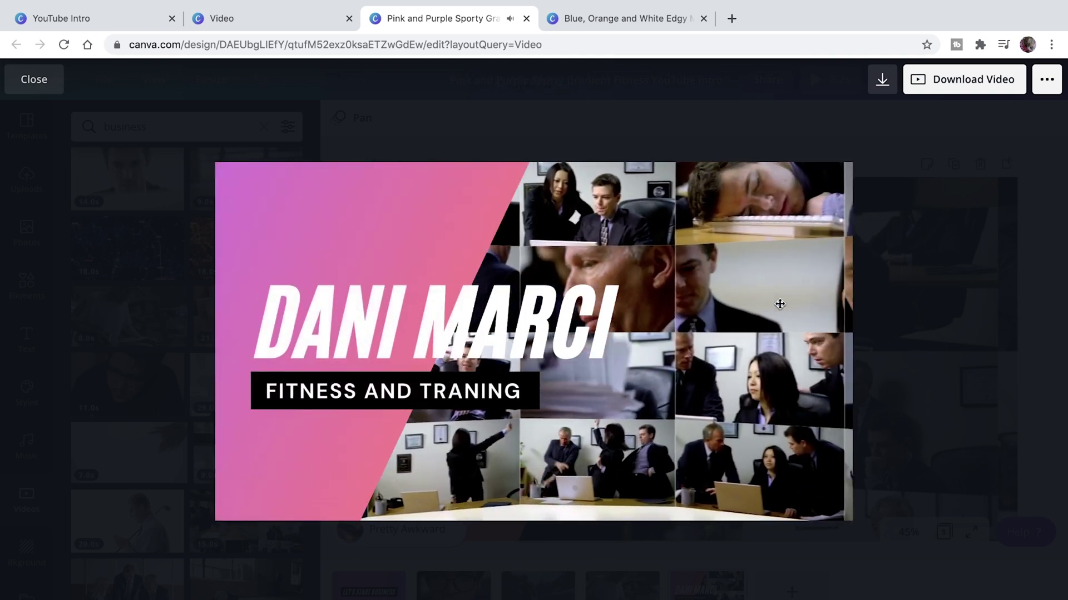
{"action": "left_click", "coordinate": [779, 304]}
{"action": "key", "text": "Escape"}
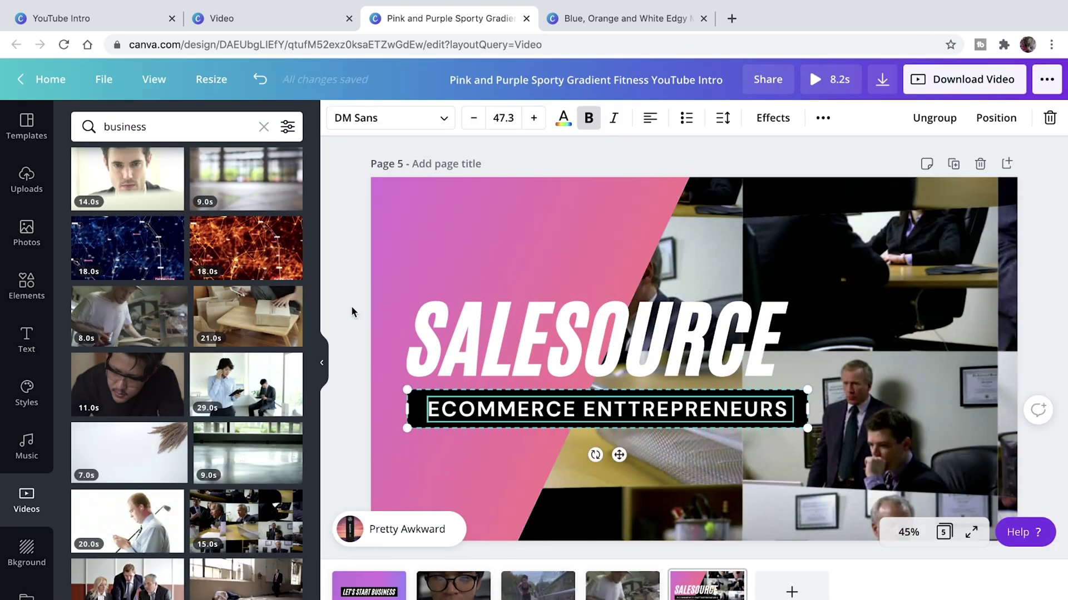
Retitle page 5 "SALESOURCE" with the subtitle "ECOMMERCE ENTTREPRENEURS", set the title in an upright sans-serif font and widen its box.
{"action": "left_click", "coordinate": [595, 337]}
{"action": "left_click", "coordinate": [389, 118]}
{"action": "left_click", "coordinate": [112, 251]}
{"action": "left_click_drag", "start_coordinate": [788, 387], "coordinate": [970, 386]}
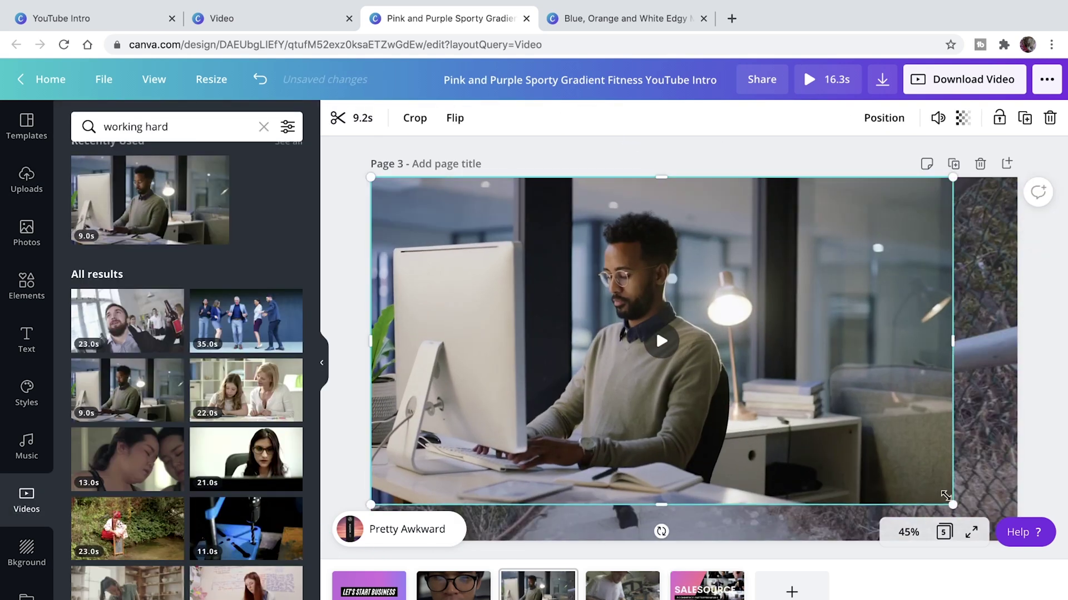
Fill page 3 with the "working hard" clip of the man at a computer, trim it to about 1.1 seconds and preview the video.
{"action": "left_click_drag", "start_coordinate": [945, 496], "coordinate": [1016, 540]}
{"action": "left_click", "coordinate": [353, 118]}
{"action": "left_click_drag", "start_coordinate": [1013, 117], "coordinate": [517, 118]}
{"action": "left_click", "coordinate": [1048, 120]}
{"action": "left_click", "coordinate": [829, 83]}
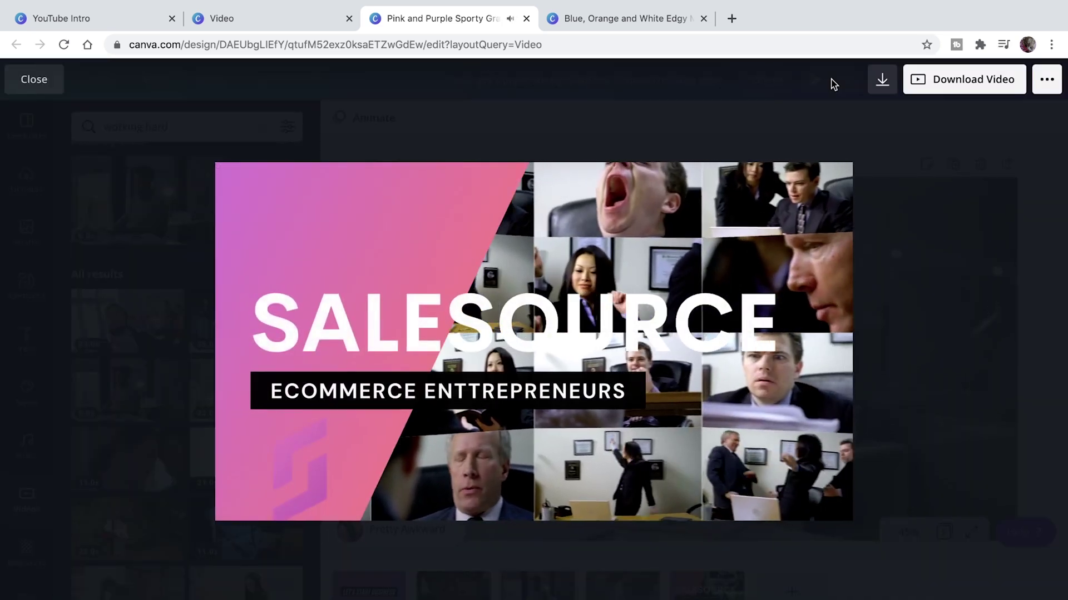
Examine the video download options with MP4 (high quality video) as the file type.
{"action": "left_click", "coordinate": [954, 83]}
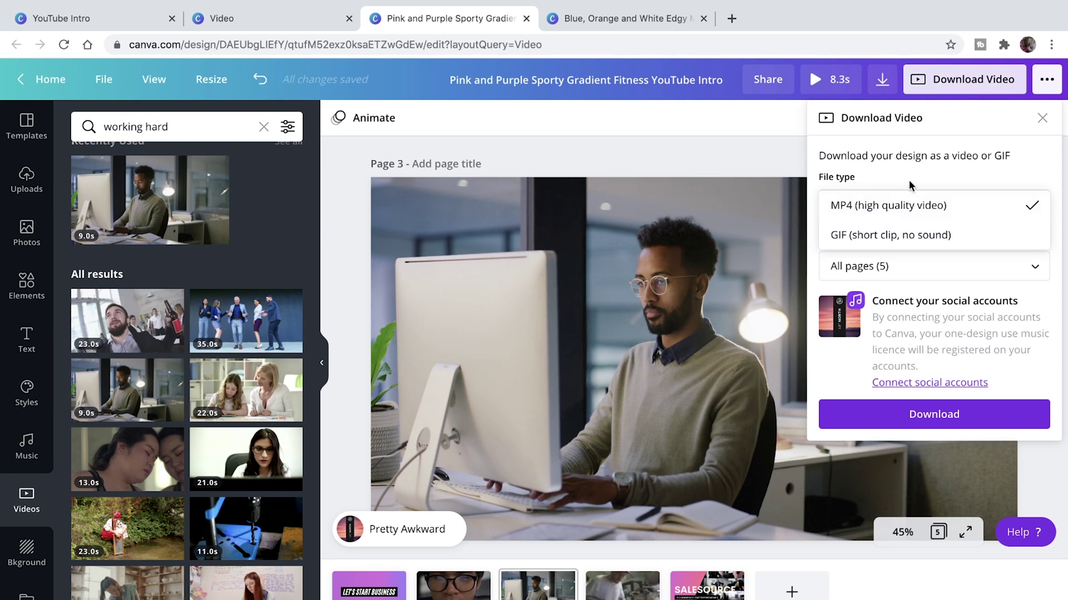
{"action": "left_click", "coordinate": [908, 204]}
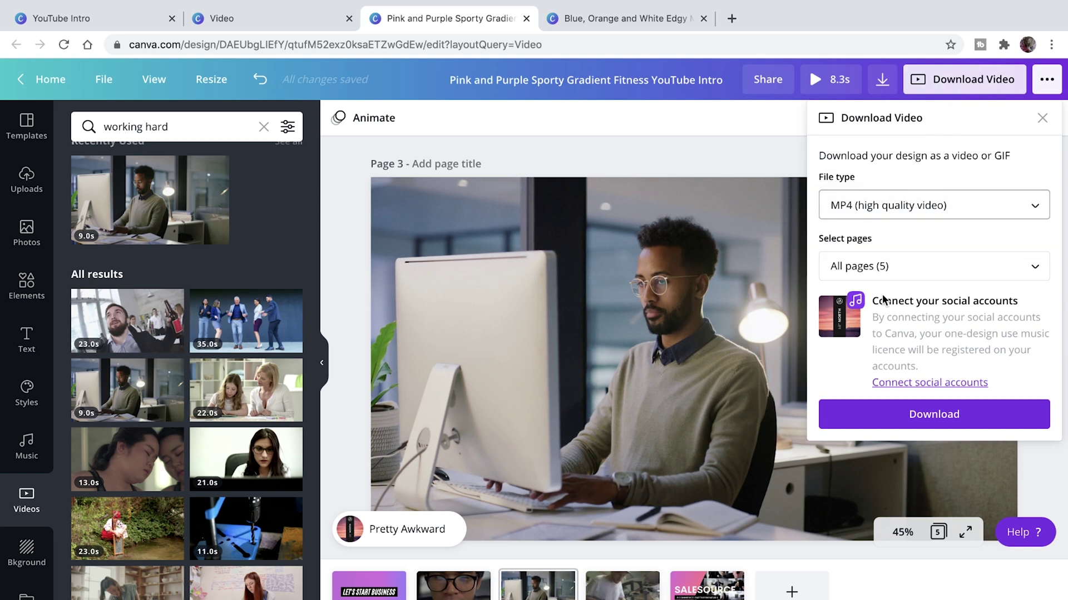
{"action": "left_click", "coordinate": [498, 129]}
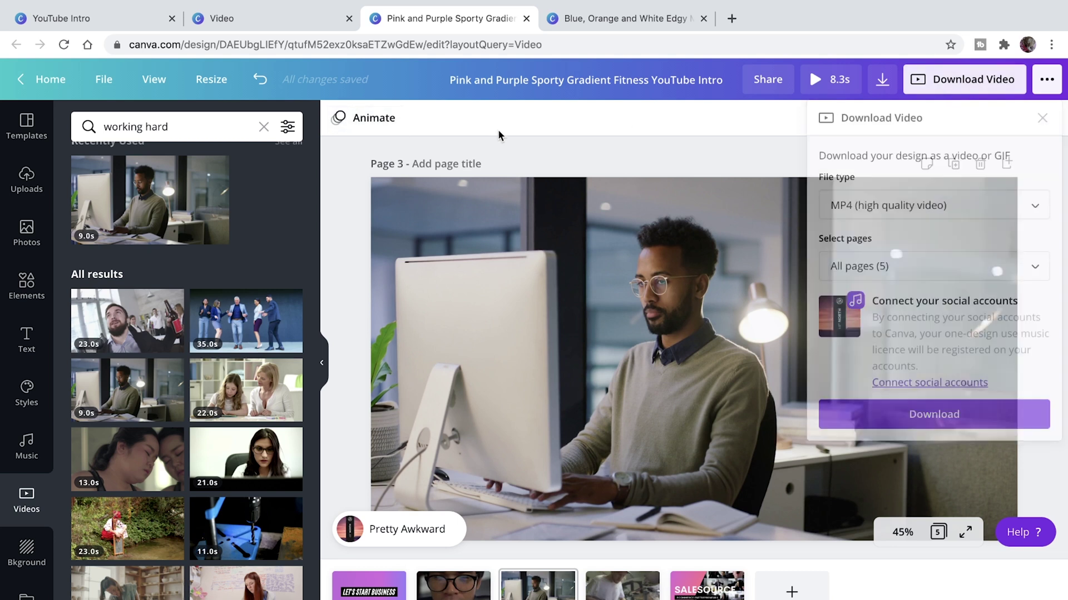
Create resized copies of the design as Instagram Story and Instagram Post, and reopen the video download options.
{"action": "left_click", "coordinate": [215, 88]}
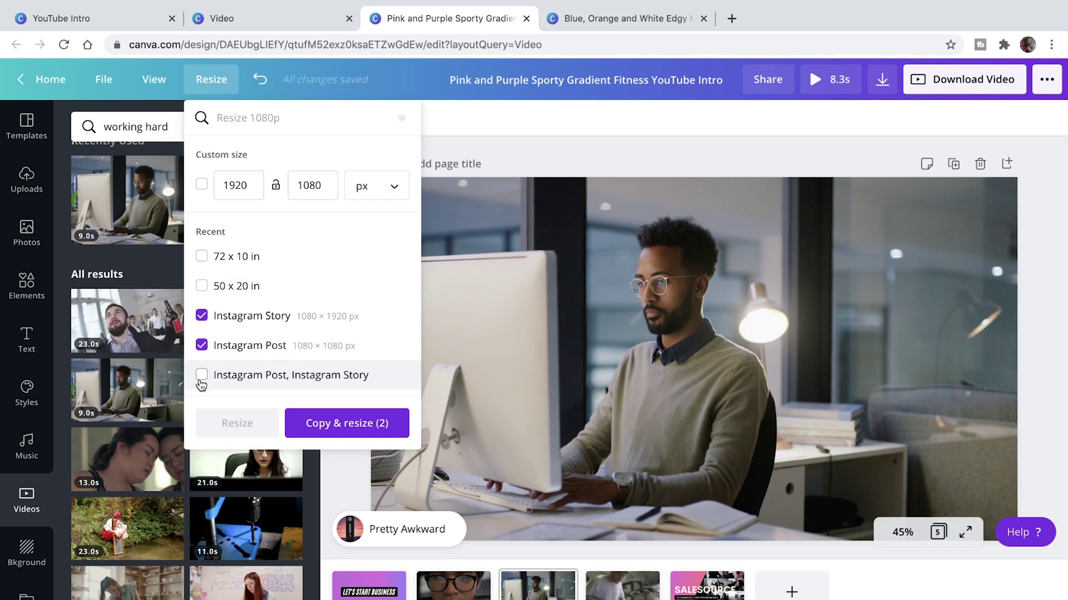
{"action": "left_click", "coordinate": [349, 422]}
{"action": "key", "text": "Escape"}
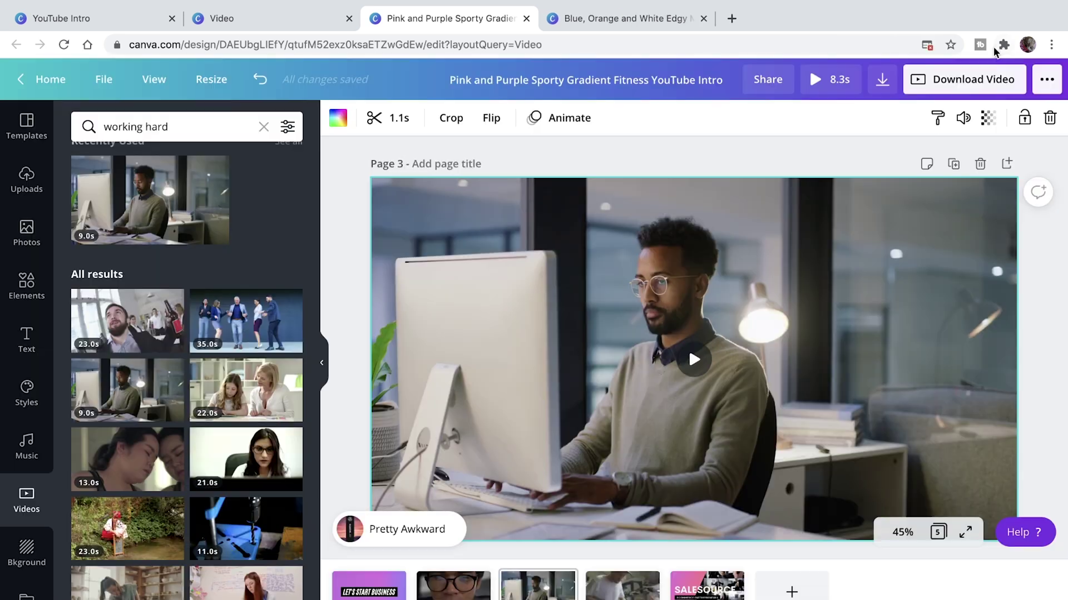
{"action": "left_click", "coordinate": [972, 92]}
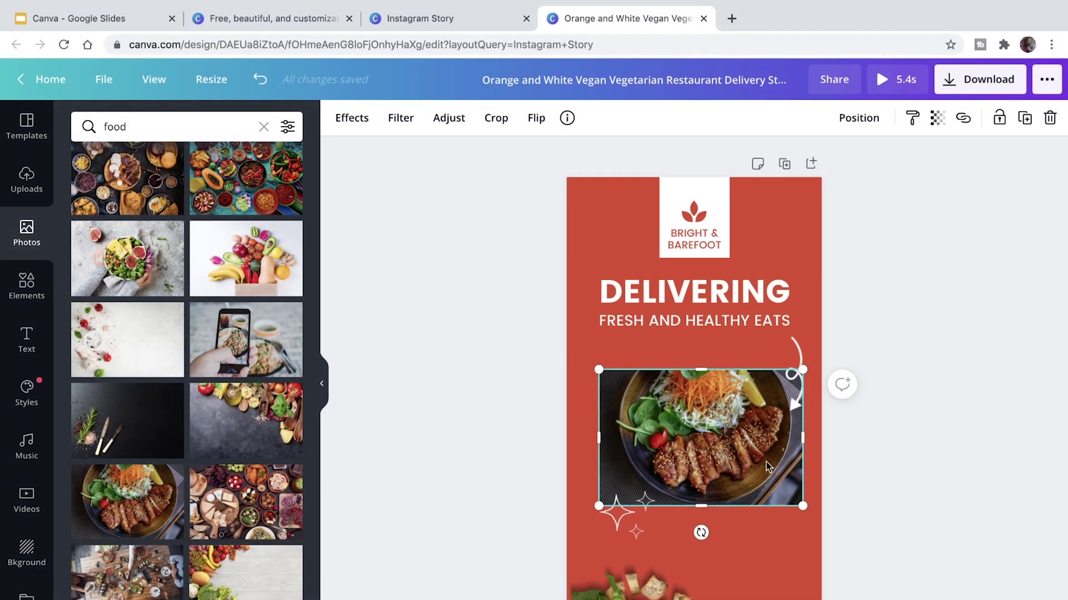
Look at the image effects for the food photo and the text effects for the SALESOURCE logo heading.
{"action": "left_click", "coordinate": [352, 117]}
{"action": "left_click", "coordinate": [352, 118]}
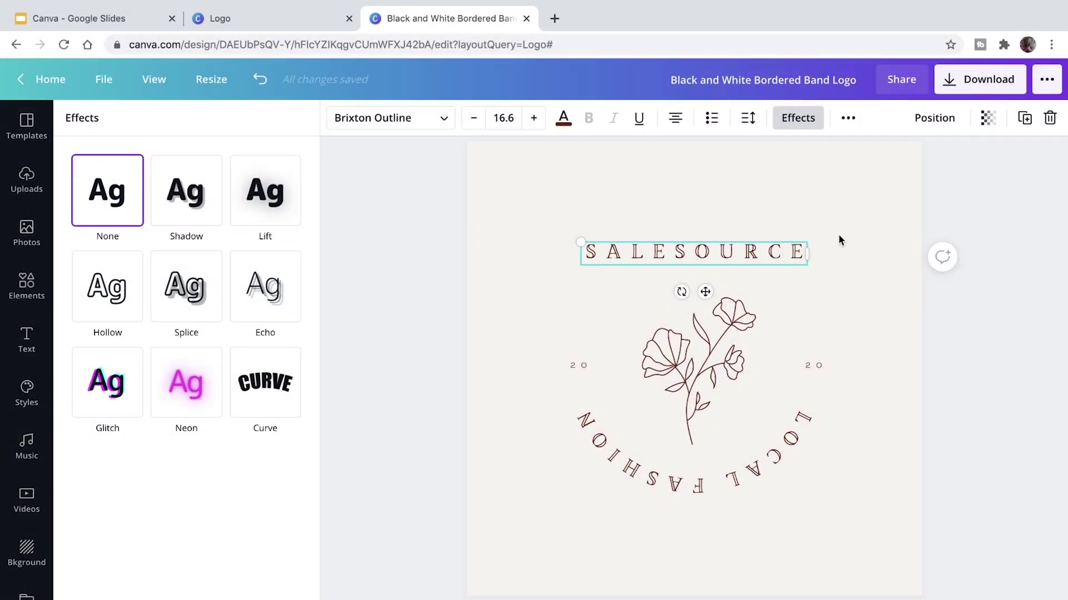
{"action": "left_click", "coordinate": [839, 241]}
{"action": "left_click", "coordinate": [751, 248]}
{"action": "left_click", "coordinate": [797, 118]}
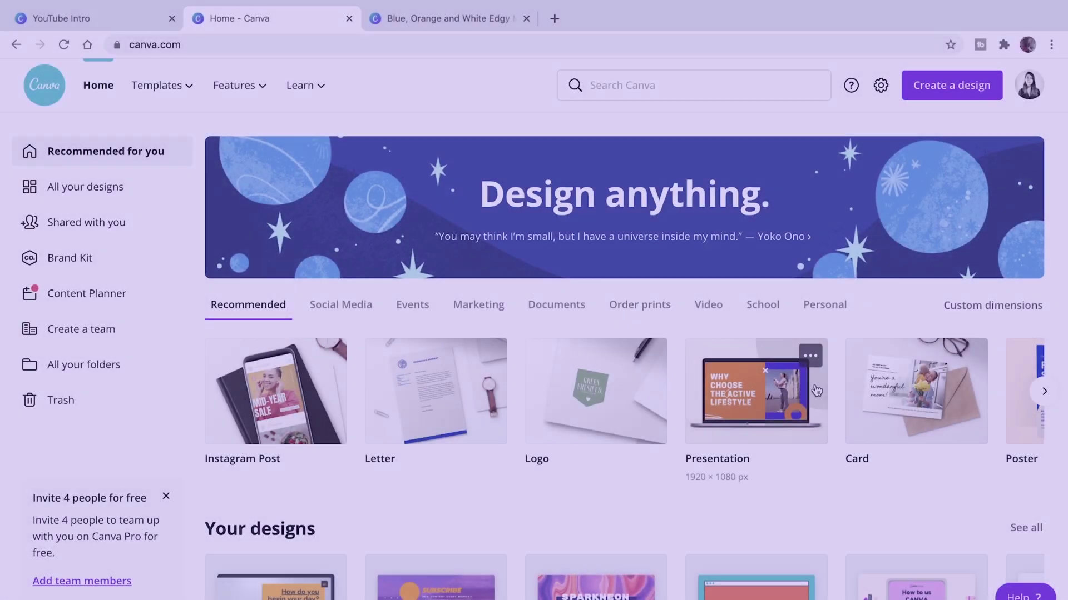
Open the "LET'S GET MOVING" template from the video category, preview it and select page 1.
{"action": "left_click", "coordinate": [708, 304]}
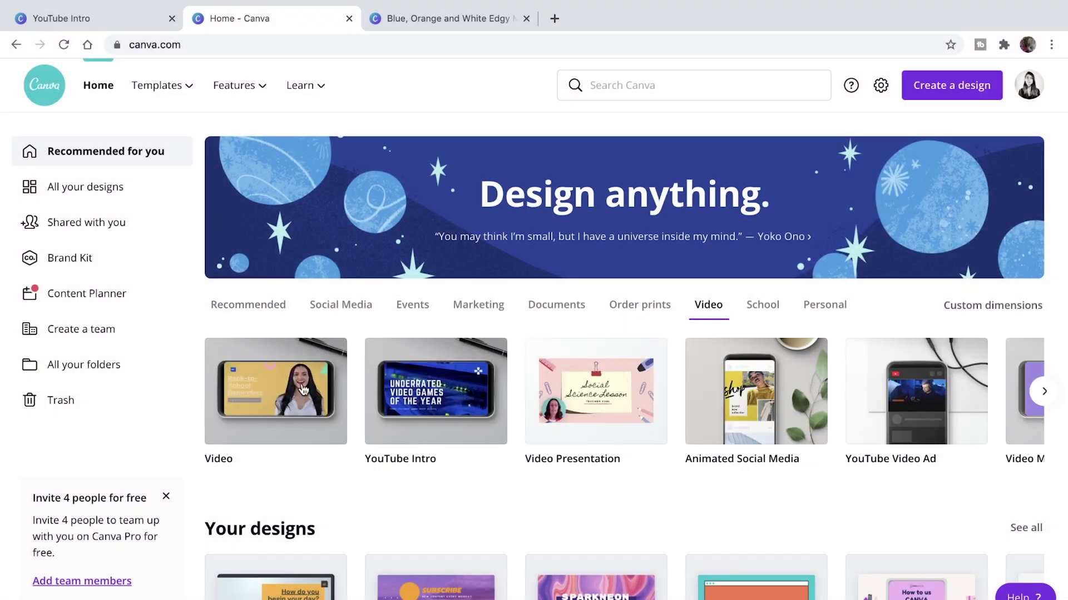
{"action": "left_click", "coordinate": [275, 389]}
{"action": "scroll", "coordinate": [287, 400], "scroll_direction": "down", "scroll_amount": 2}
{"action": "scroll", "coordinate": [287, 400], "scroll_direction": "down", "scroll_amount": 10}
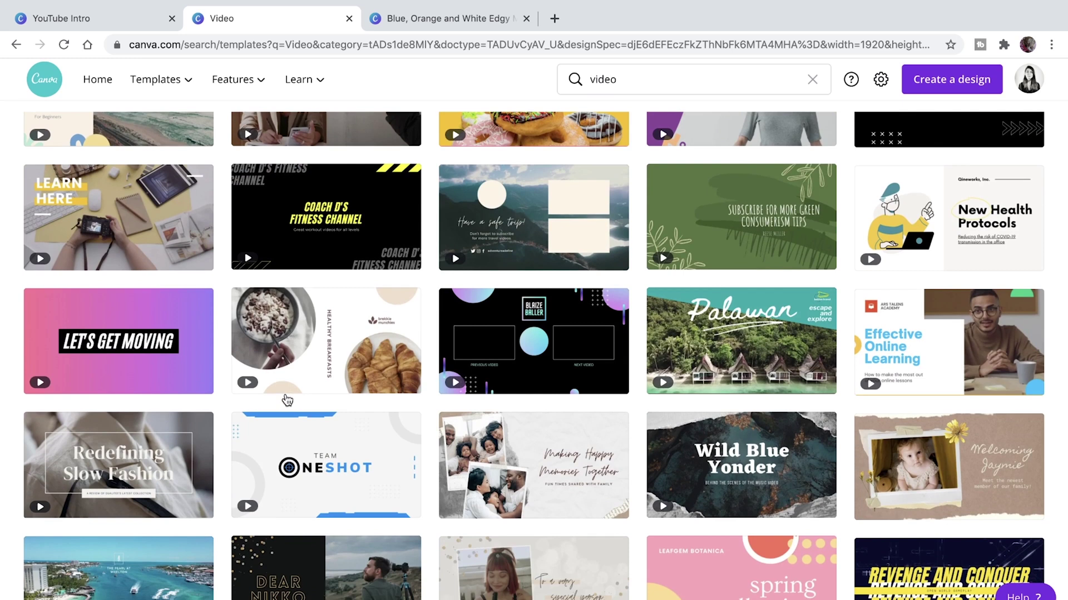
{"action": "left_click", "coordinate": [102, 361]}
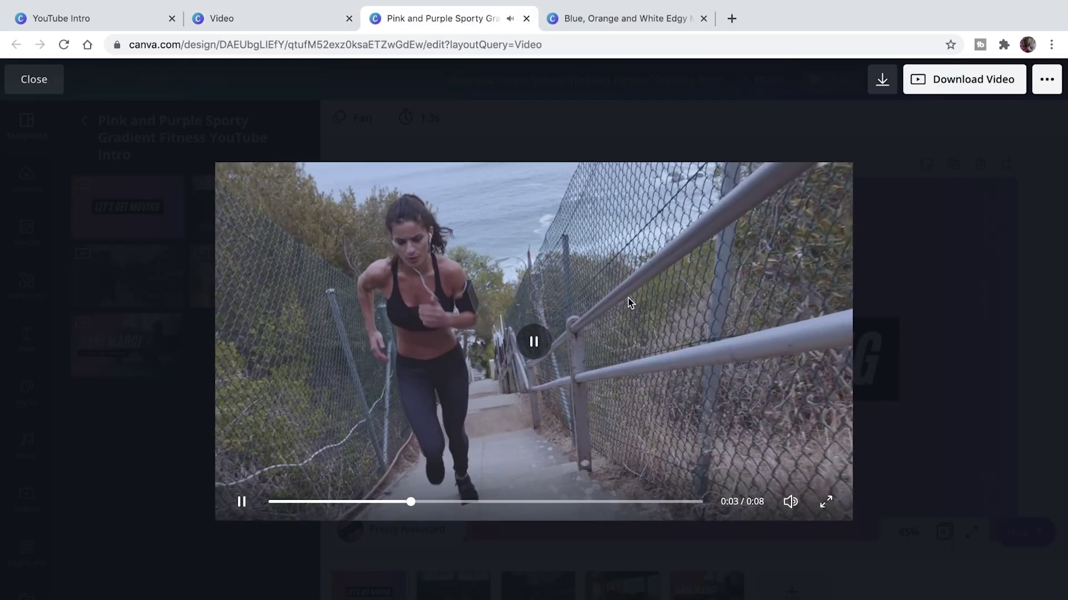
{"action": "left_click", "coordinate": [391, 570]}
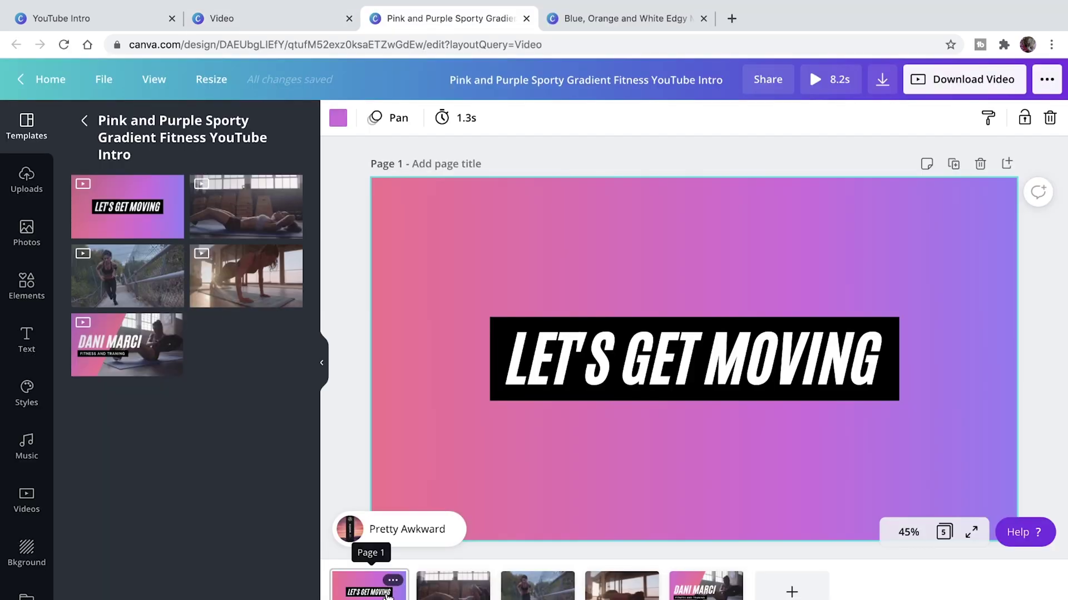